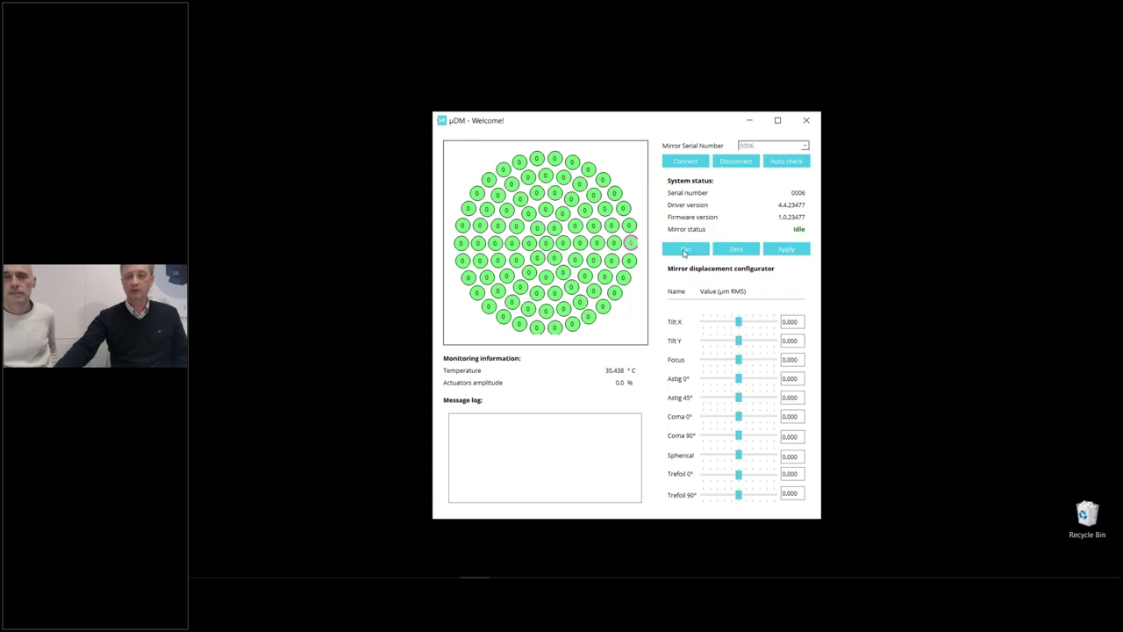
left_click(684, 251)
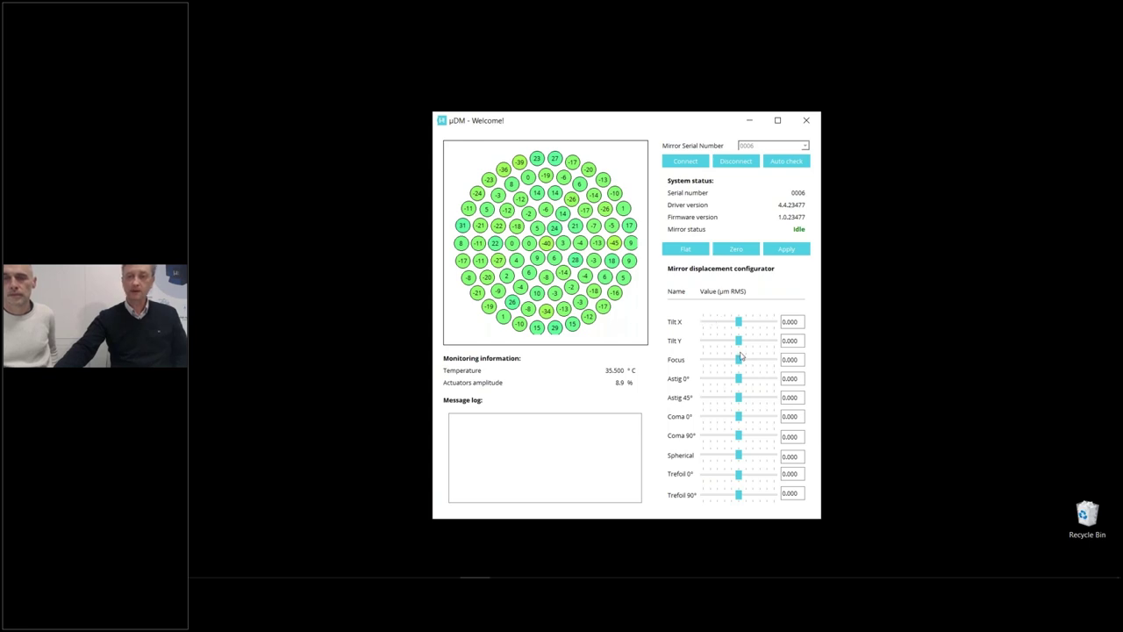
left_click_drag(740, 361, 747, 401)
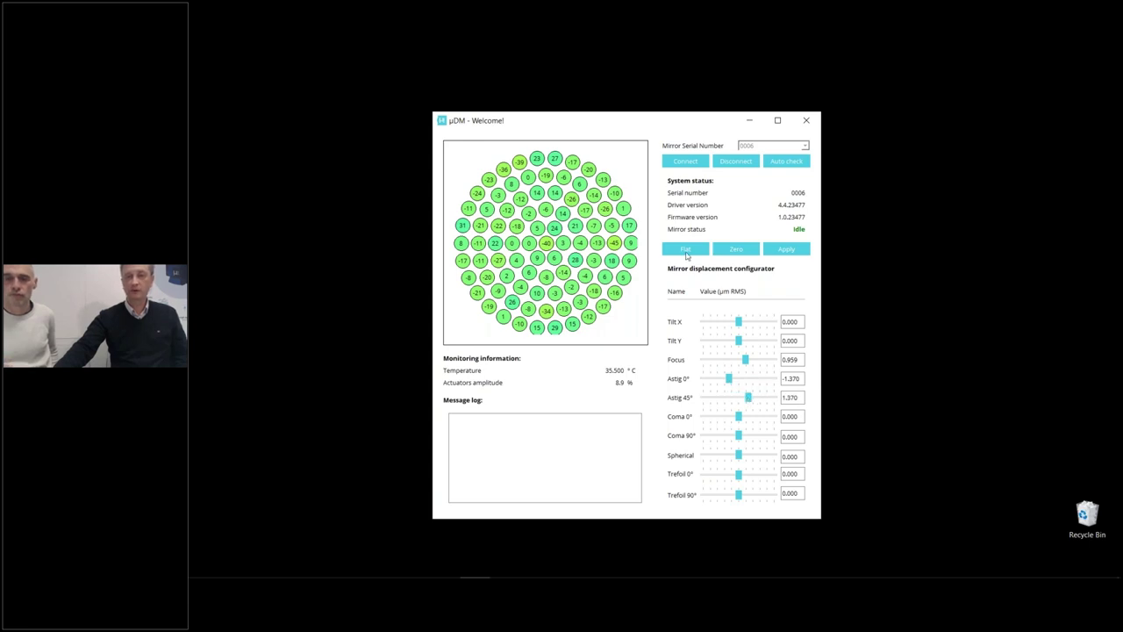
left_click(785, 251)
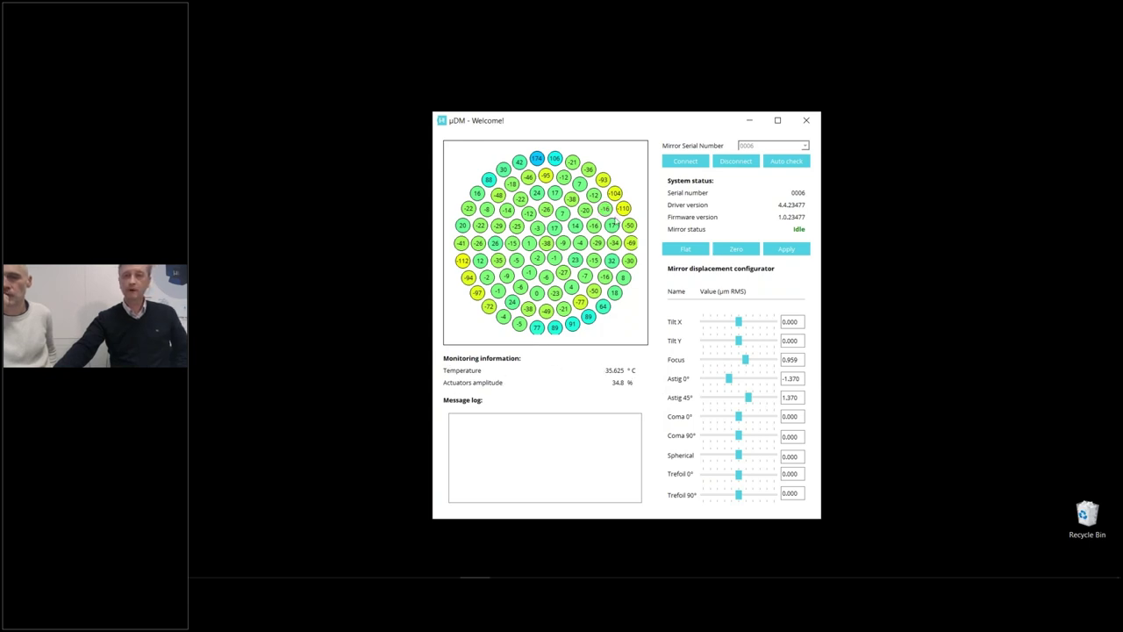
Reset all µDM actuators to zero and reload the flat shape onto the mirror
left_click(732, 250)
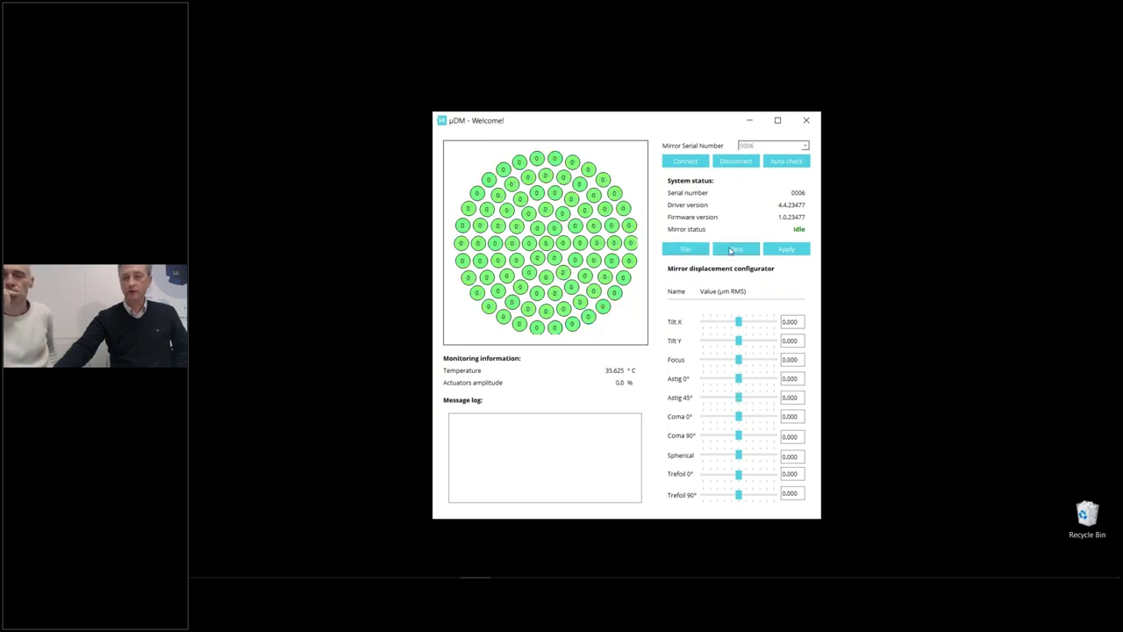
left_click(693, 251)
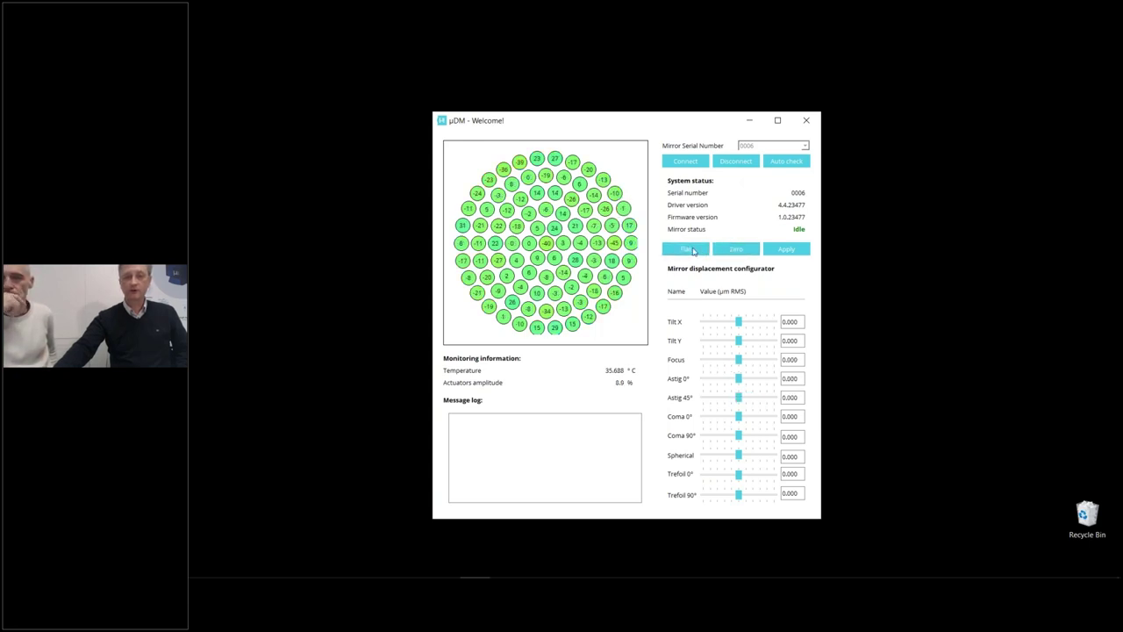
left_click_drag(581, 121, 572, 117)
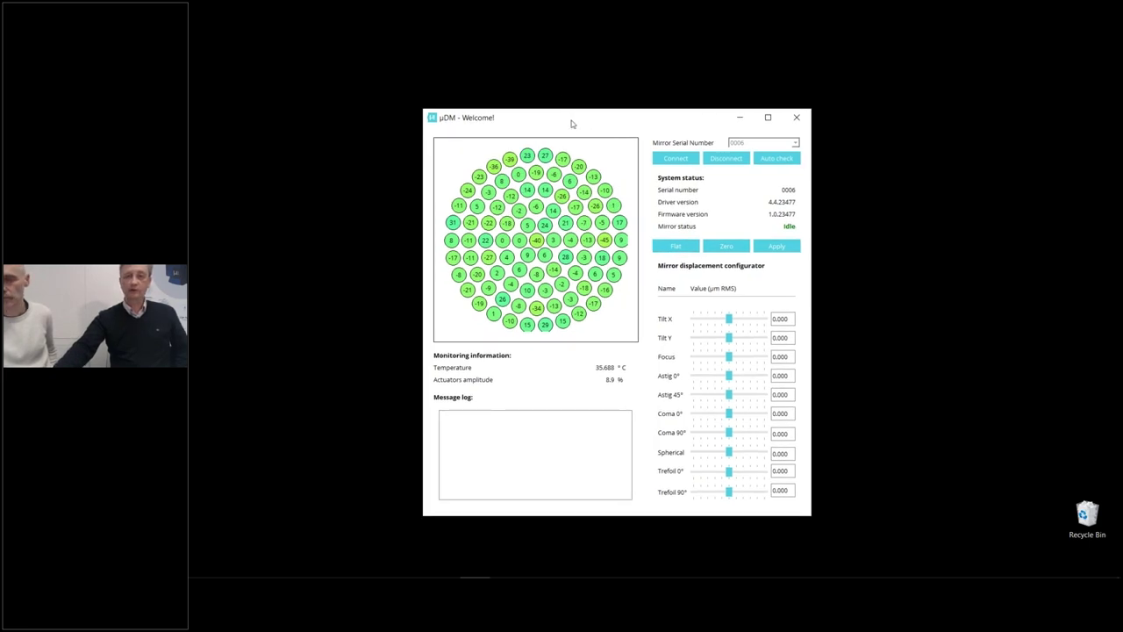
left_click_drag(544, 115, 550, 122)
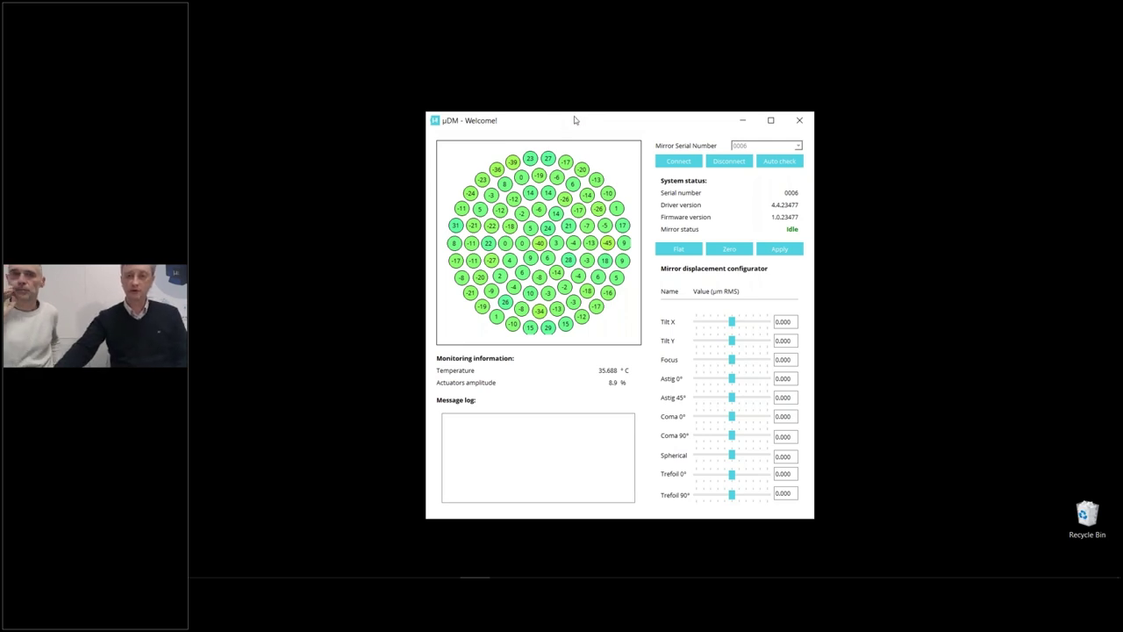
left_click_drag(573, 118, 568, 120)
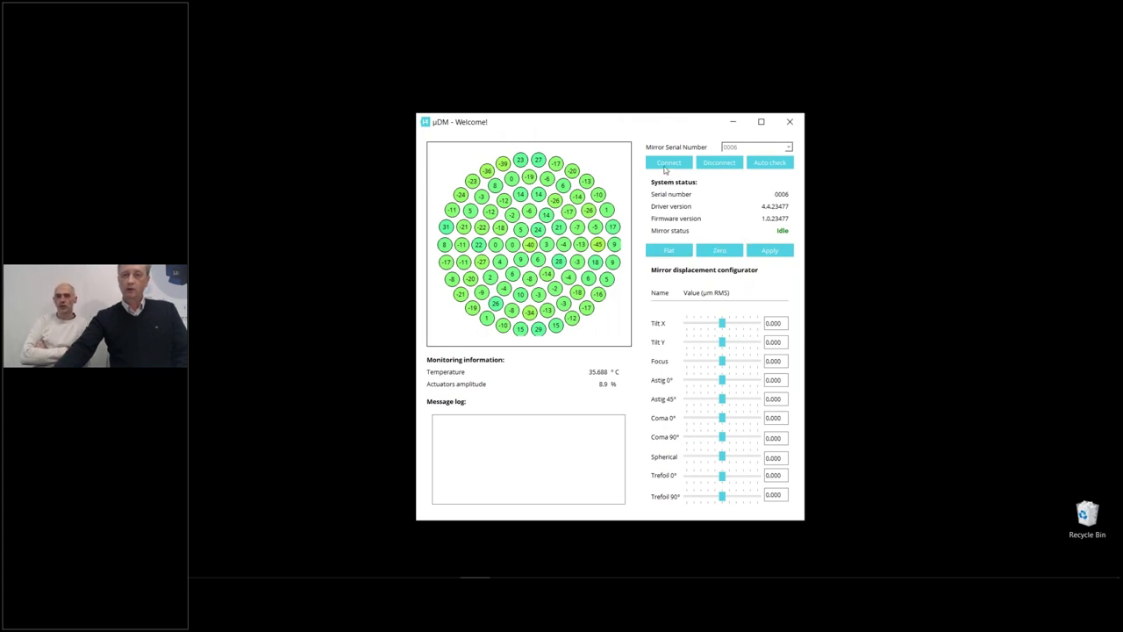
Disconnect the mirror and close µDM
left_click(719, 165)
left_click(790, 122)
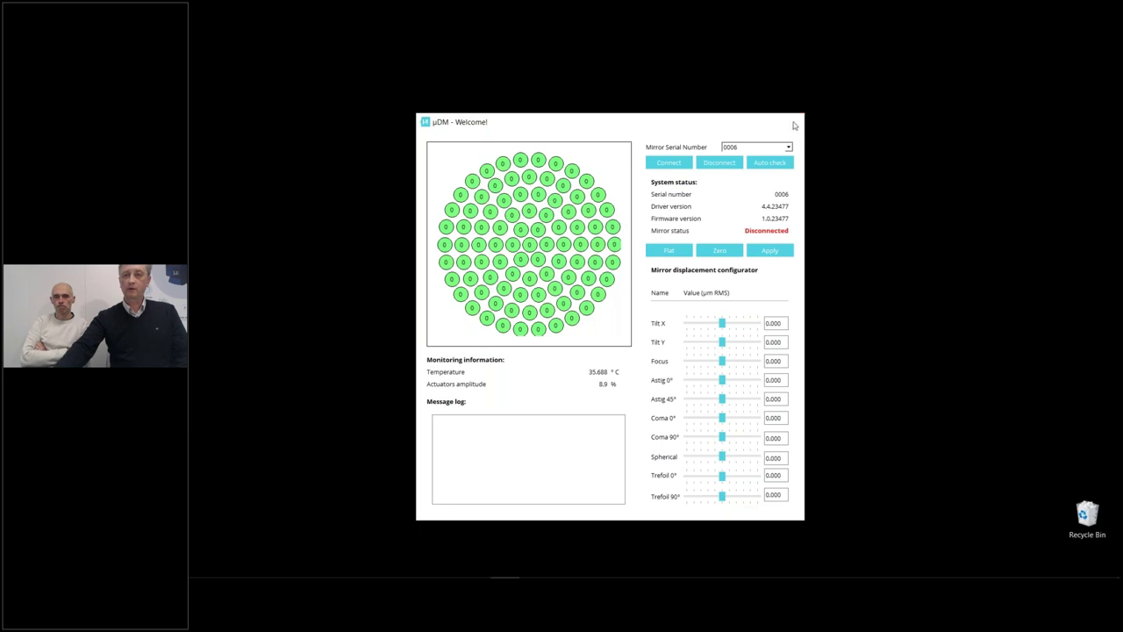
mouse_move(486, 567)
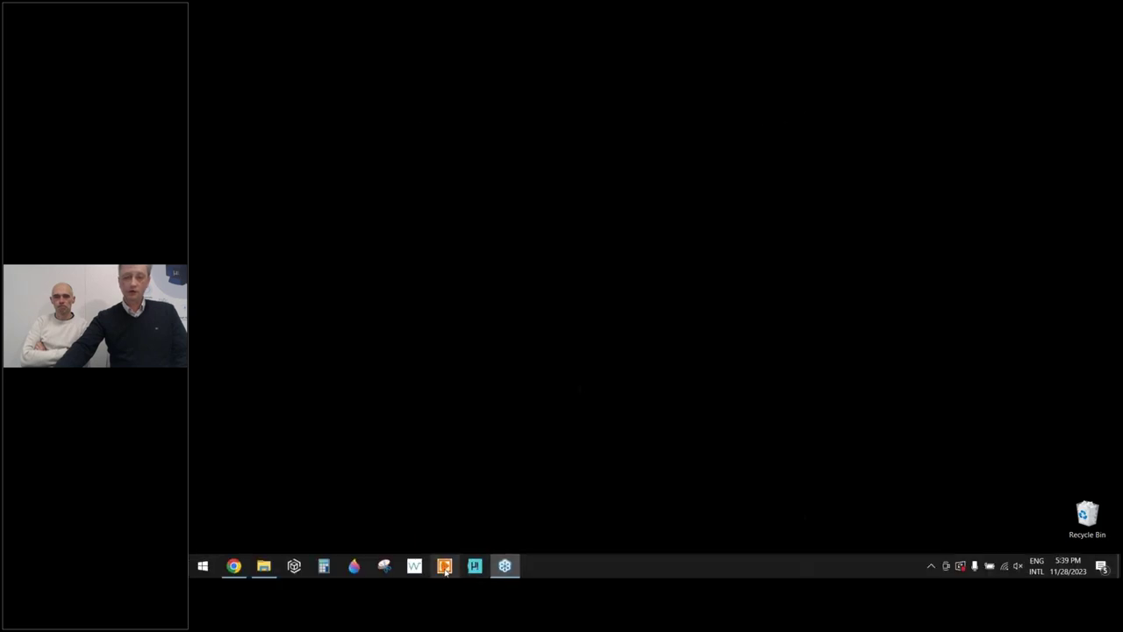
Launch WaveTune and start the mu-DM session with HASO4, MuDM and basler hardware
left_click(445, 567)
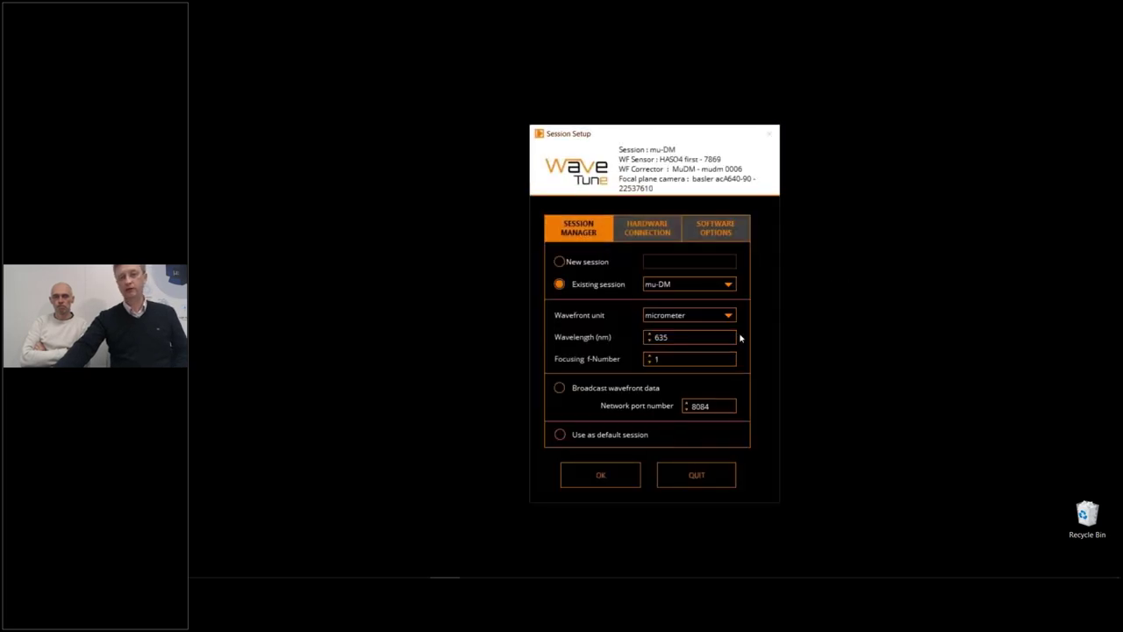
left_click_drag(619, 131, 617, 124)
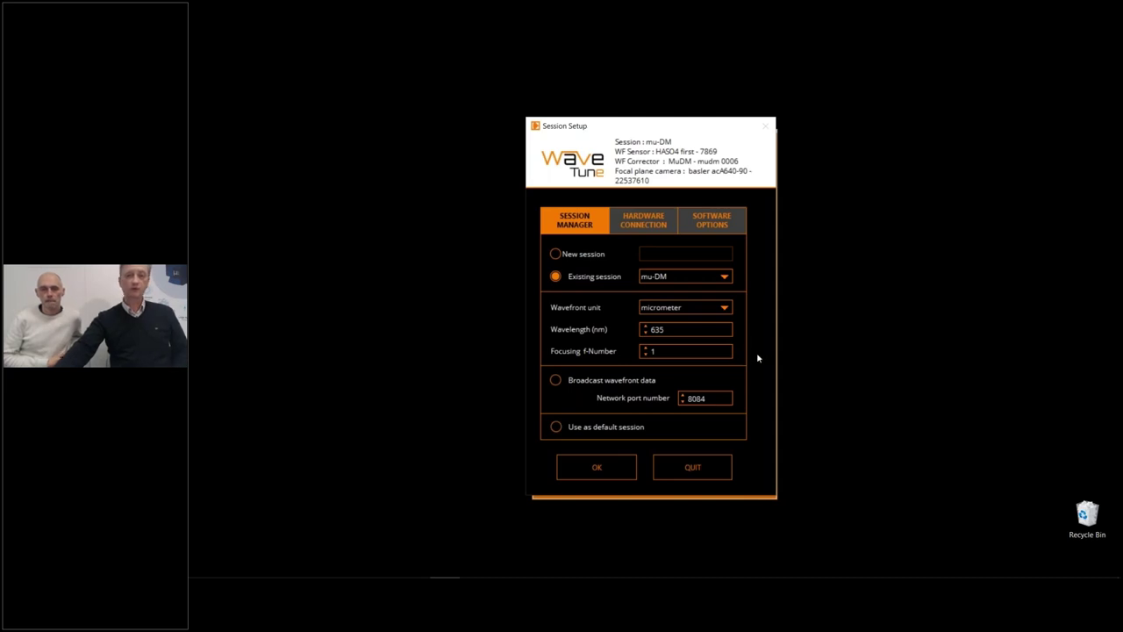
left_click(634, 224)
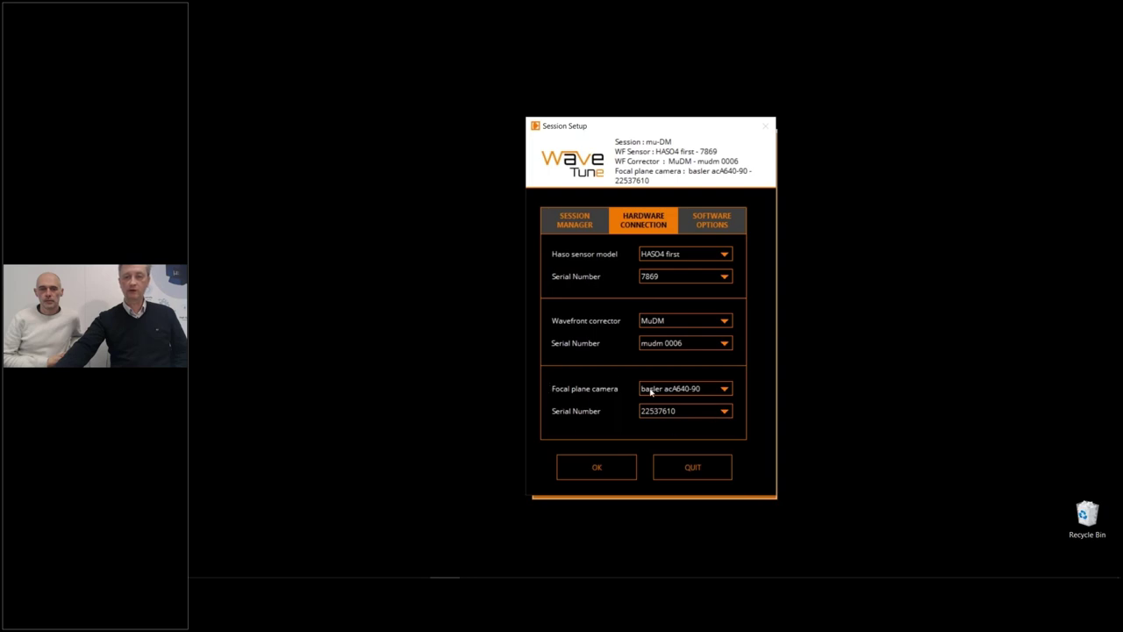
left_click(595, 468)
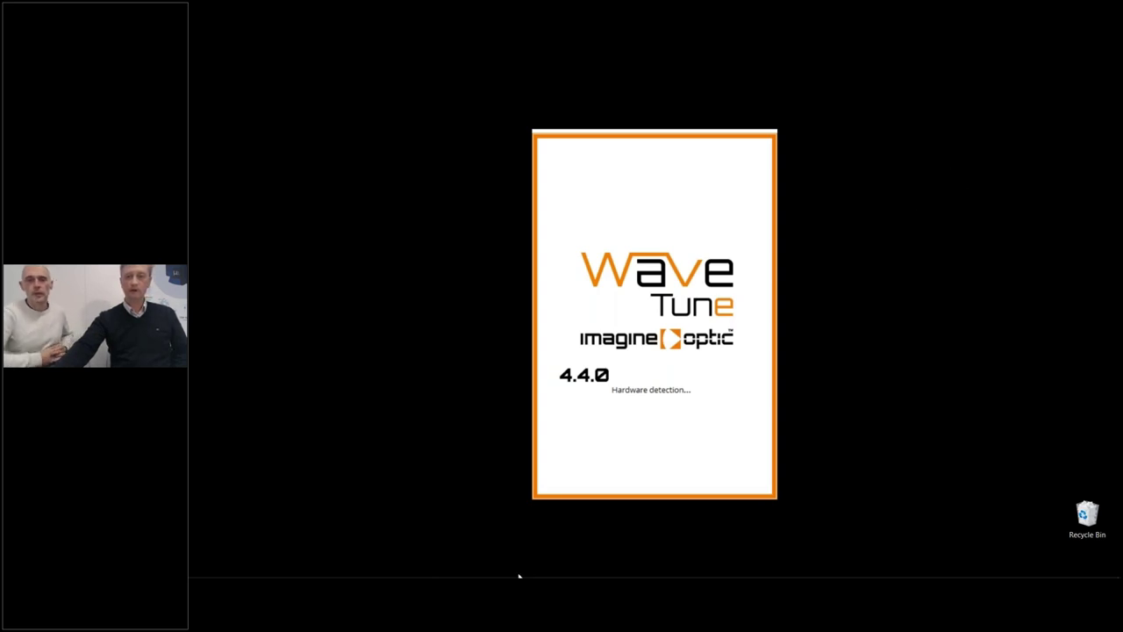
Open HASO sensor diagnostics and start live wavefront acquisition, reading 0.429 µm RMS
mouse_move(520, 575)
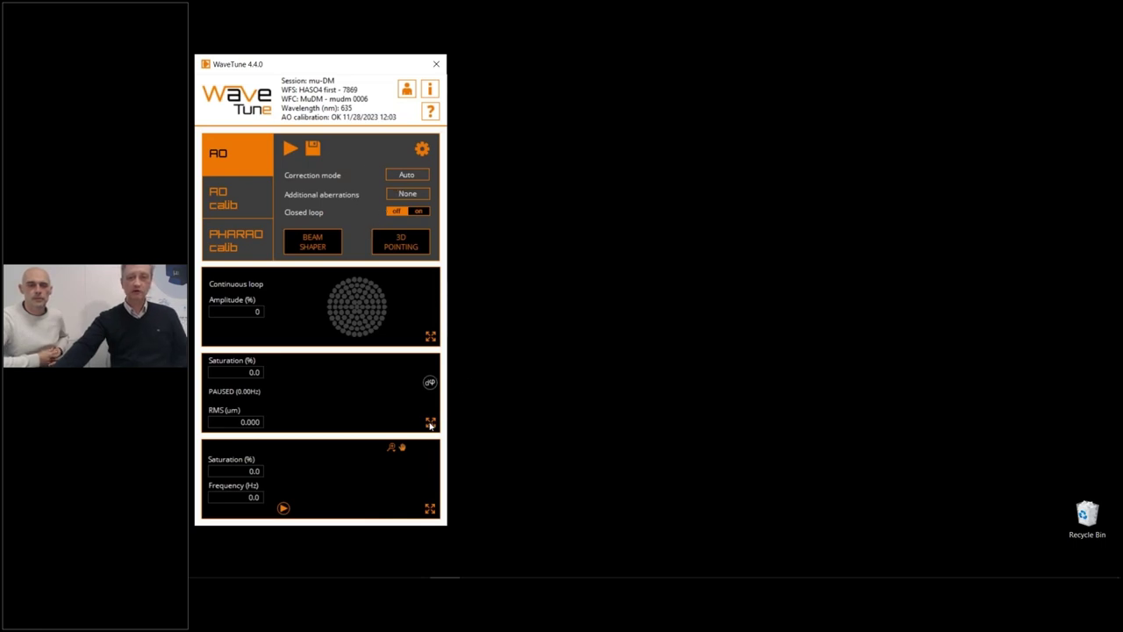
left_click(430, 423)
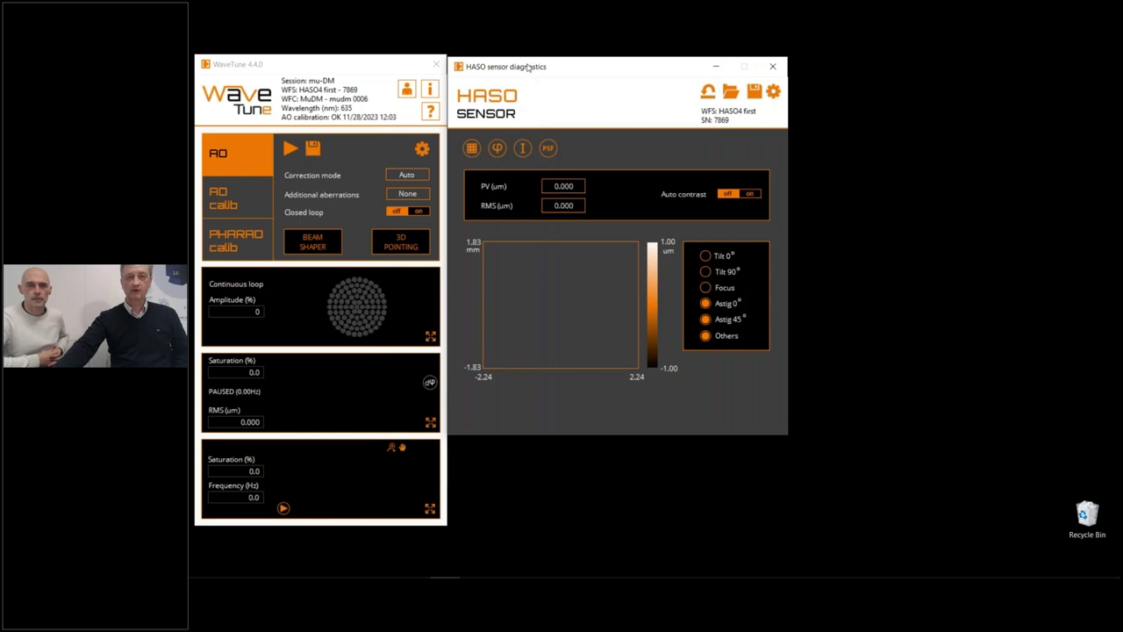
left_click_drag(528, 68, 527, 64)
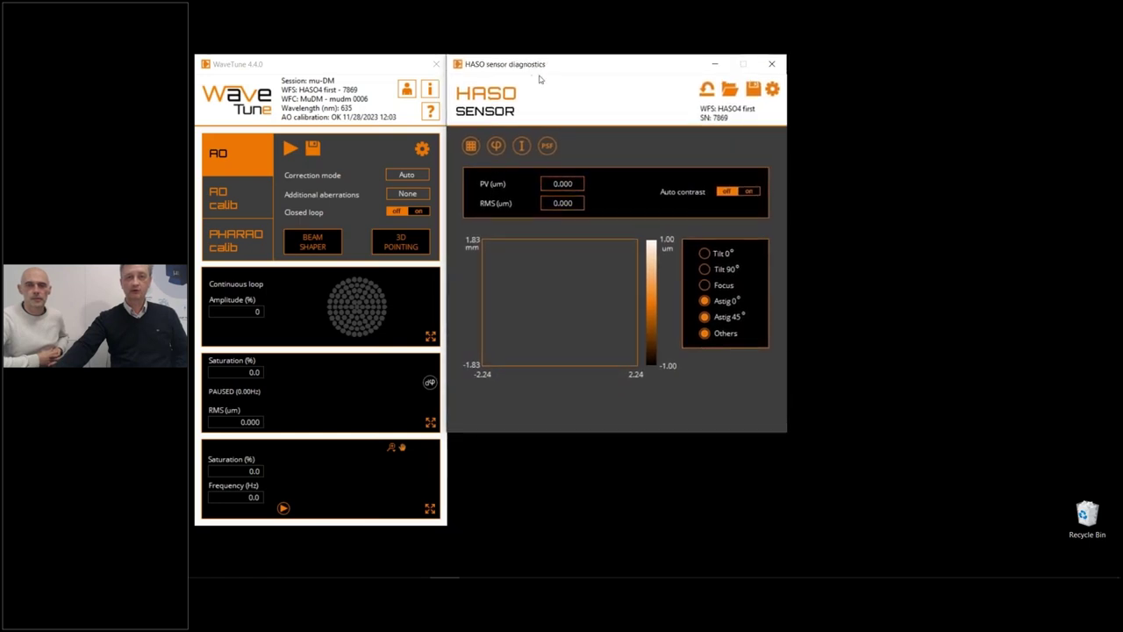
left_click(290, 150)
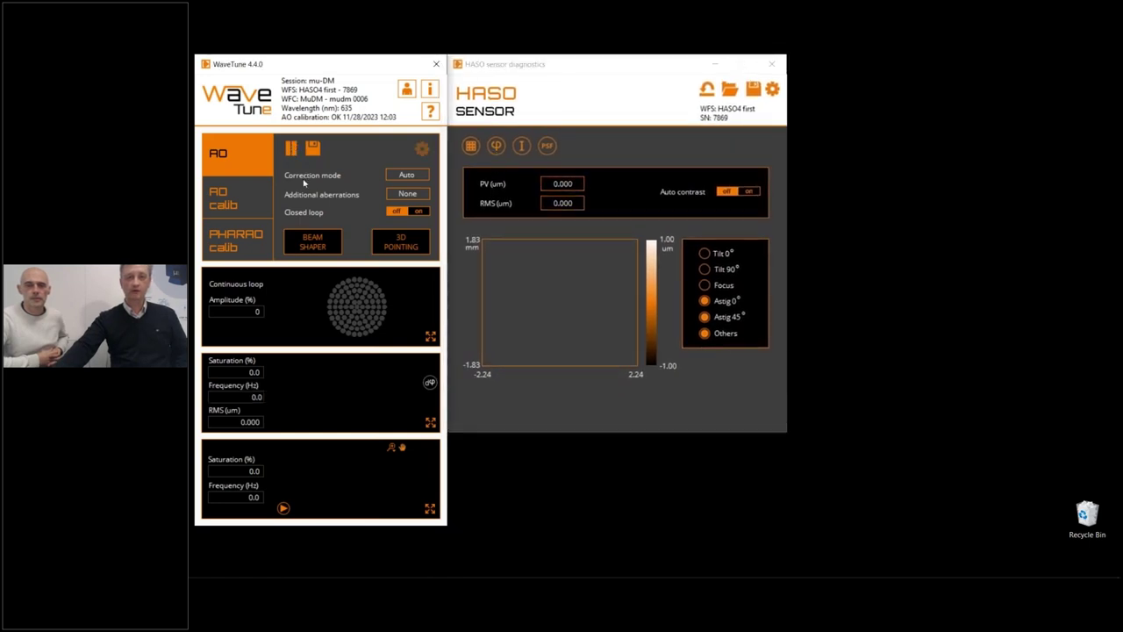
Check the spot-grid image, return to the phase map, and open MuDM corrector diagnostics
left_click(470, 146)
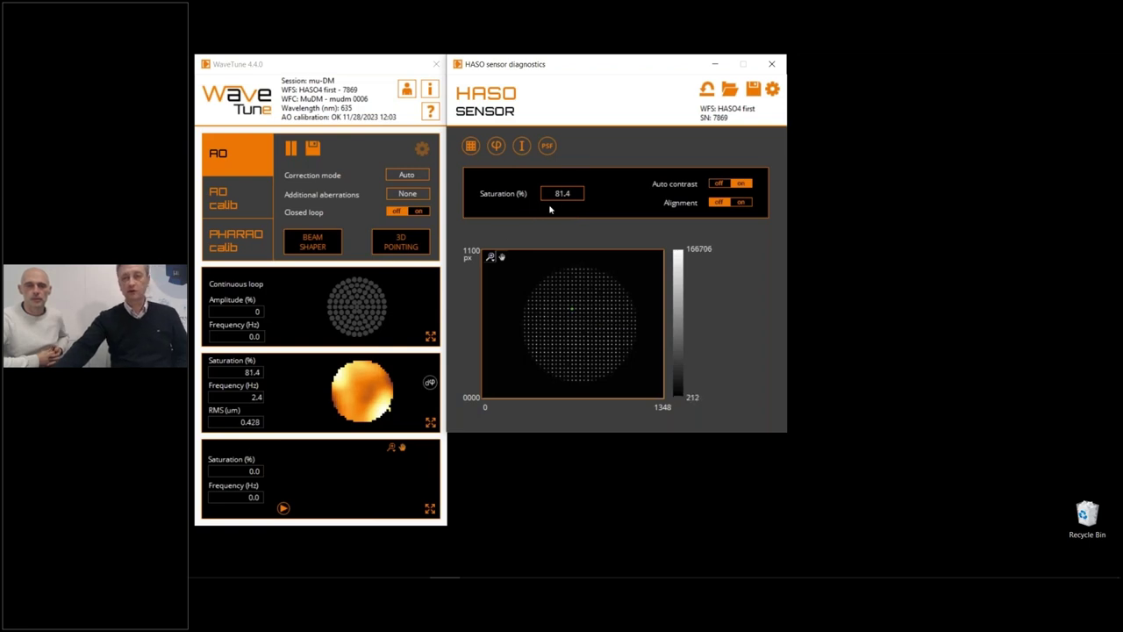
left_click(496, 147)
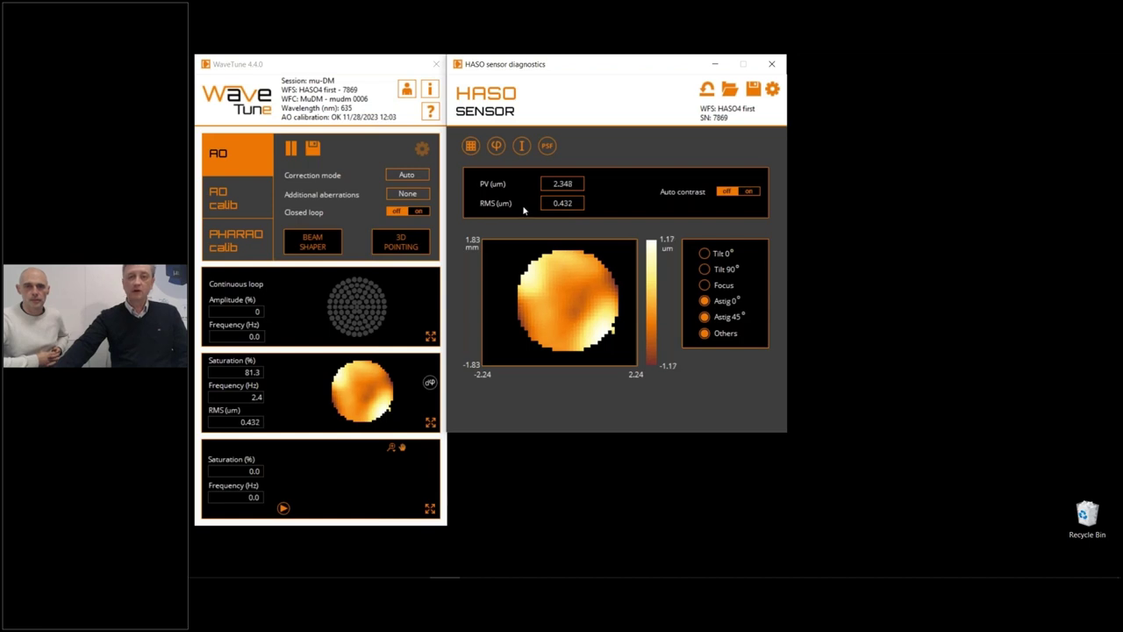
left_click(431, 341)
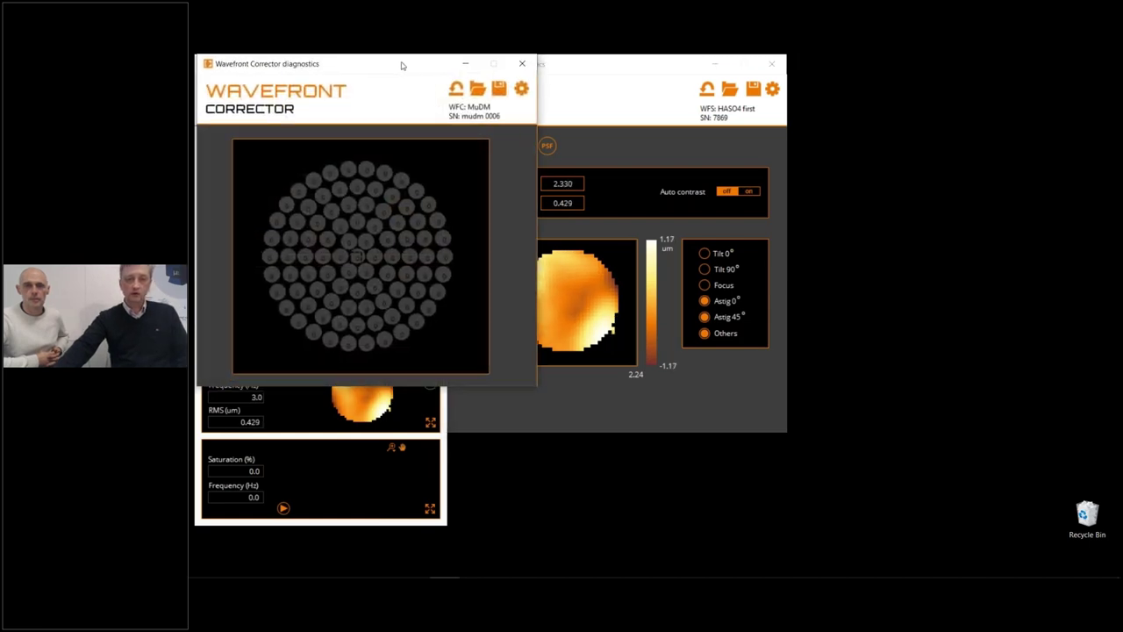
Move the corrector window right, preview intensity and PSF views, and start the focal-plane camera
left_click_drag(401, 65, 986, 66)
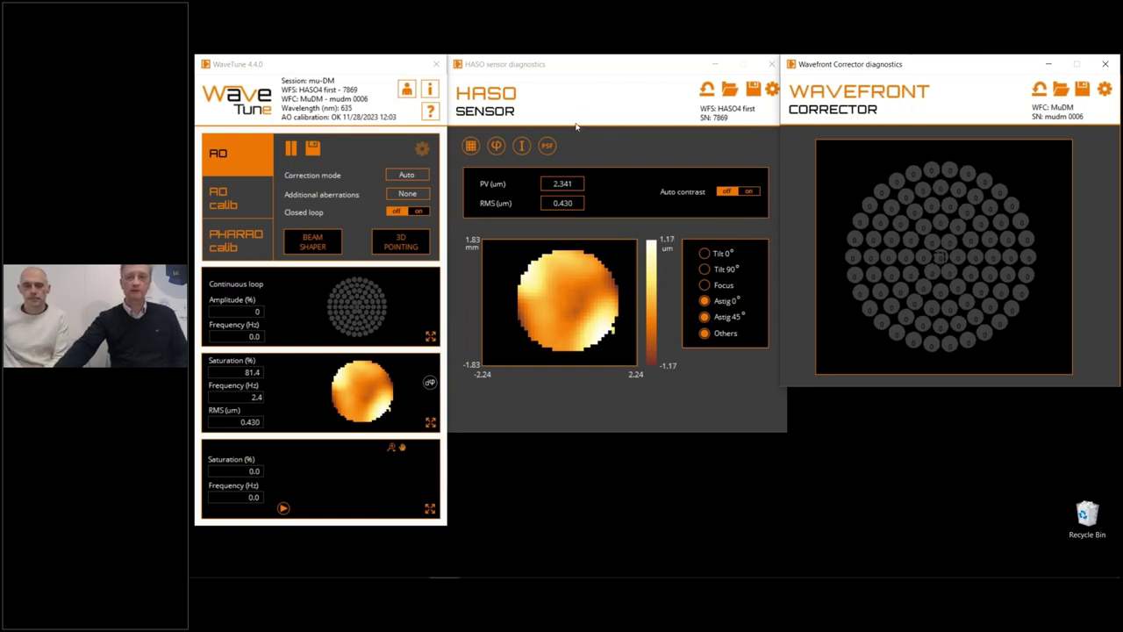
left_click(532, 64)
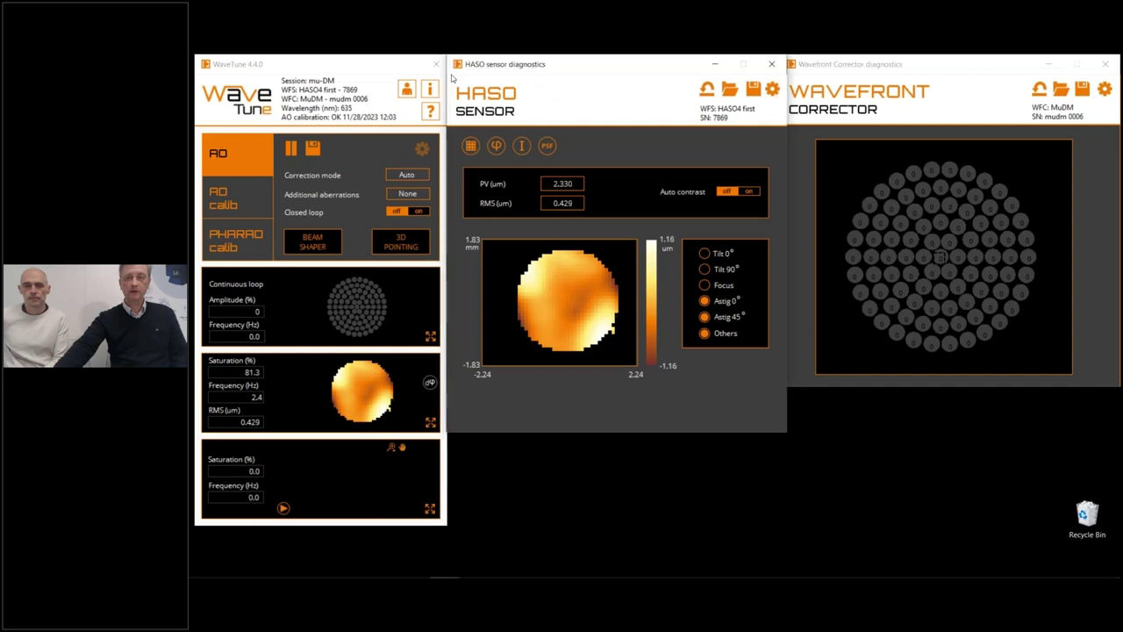
left_click(521, 146)
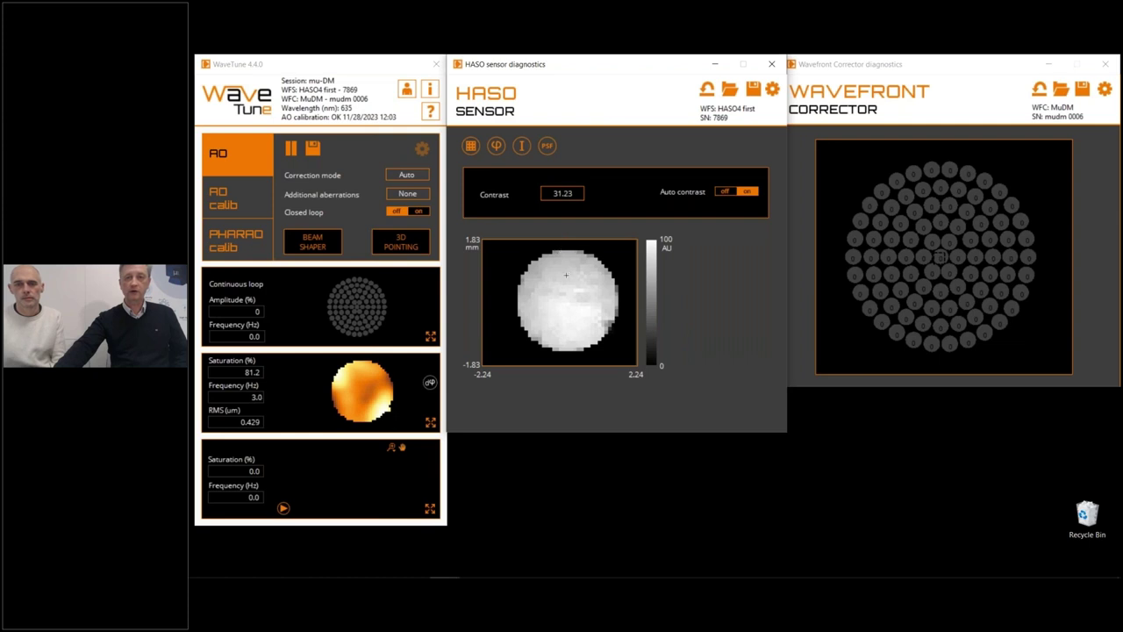
left_click(548, 146)
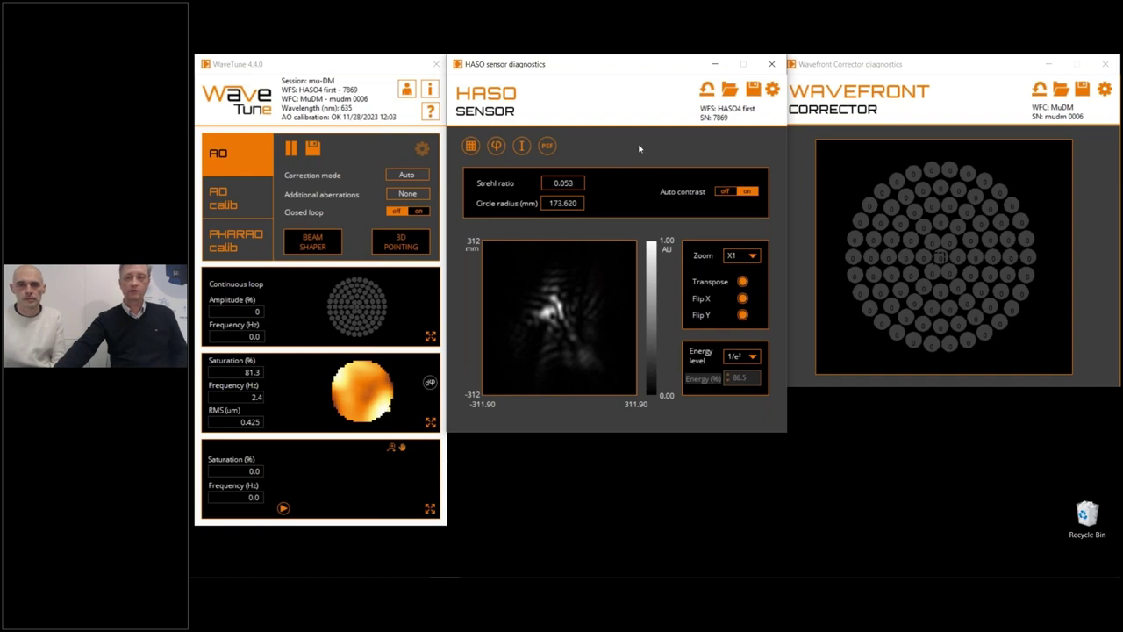
left_click(497, 146)
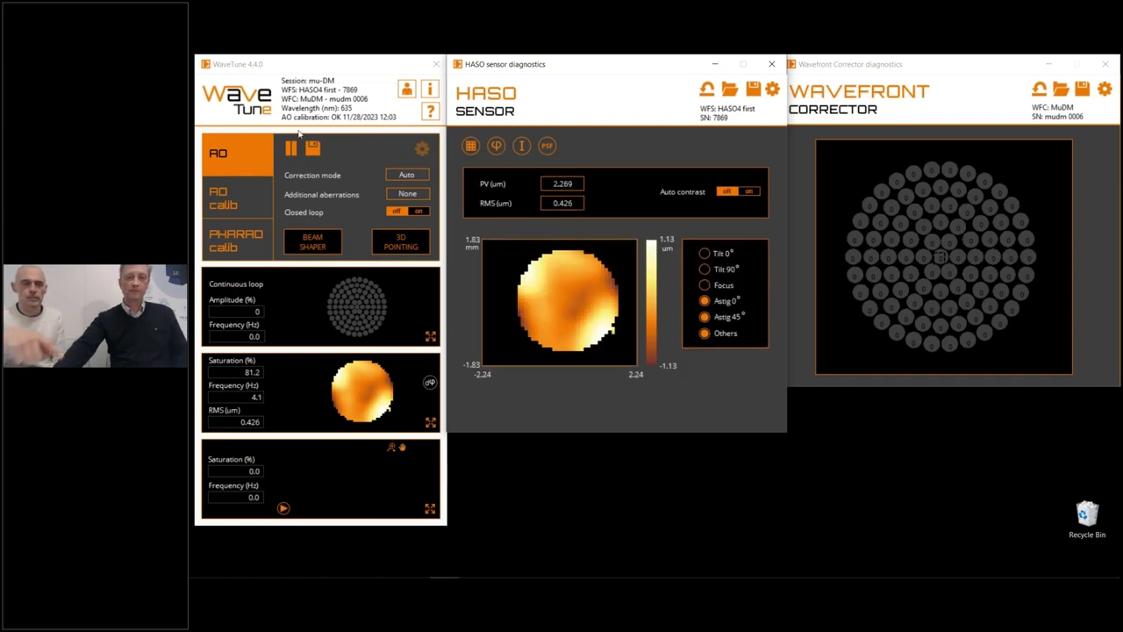
left_click(283, 509)
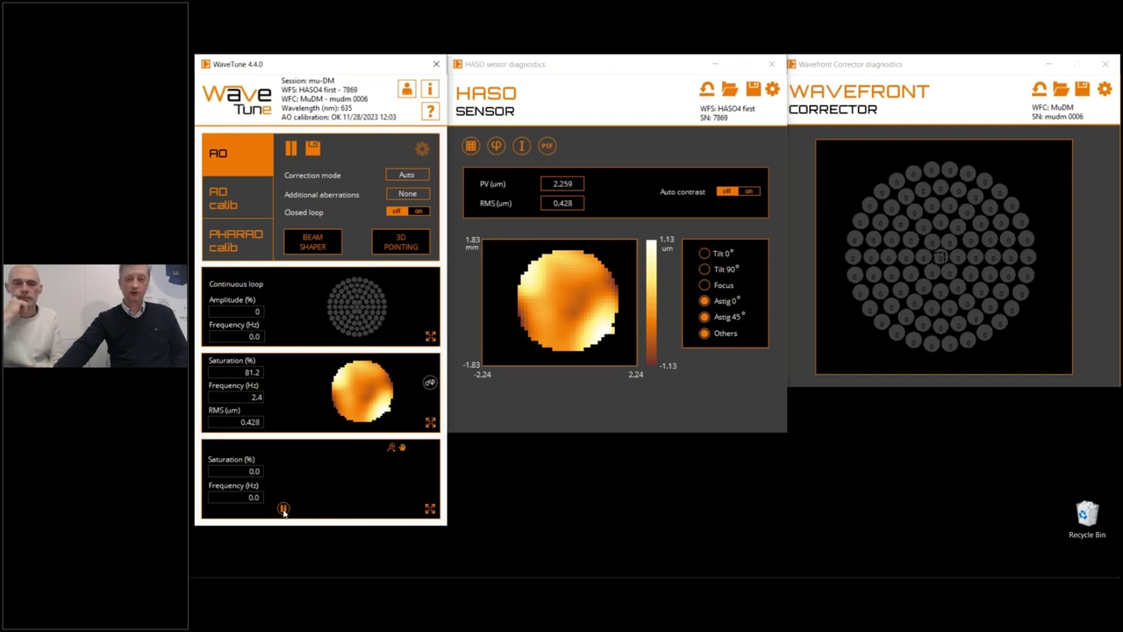
Open the focal-plane camera window, show the sensor PSF, and pause the AO loop
left_click(430, 509)
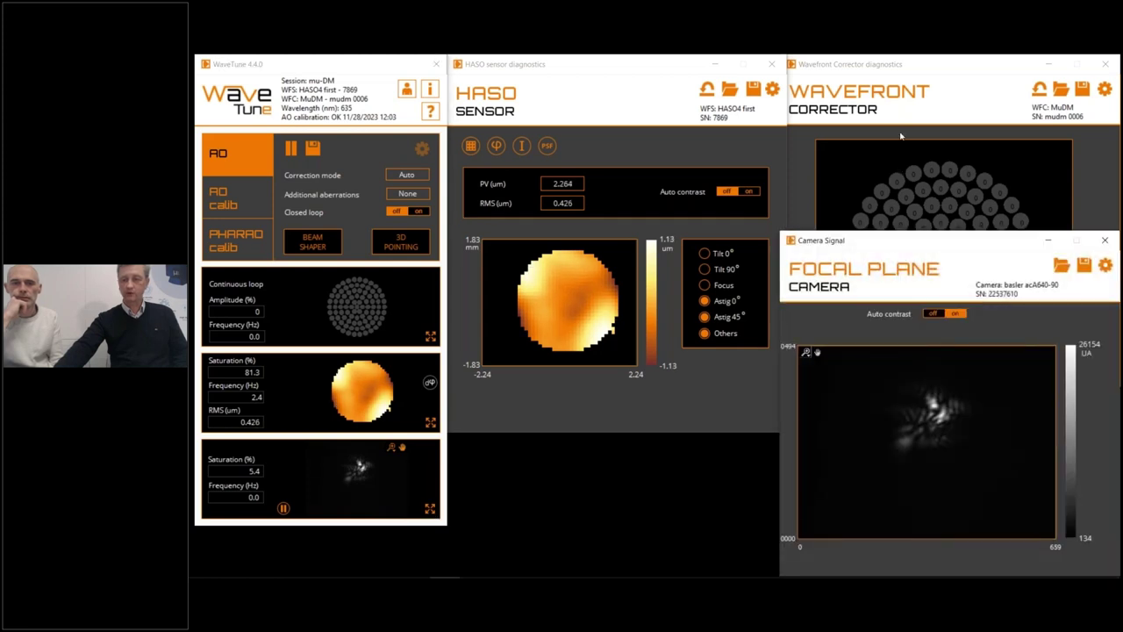
left_click(907, 65)
left_click(801, 475)
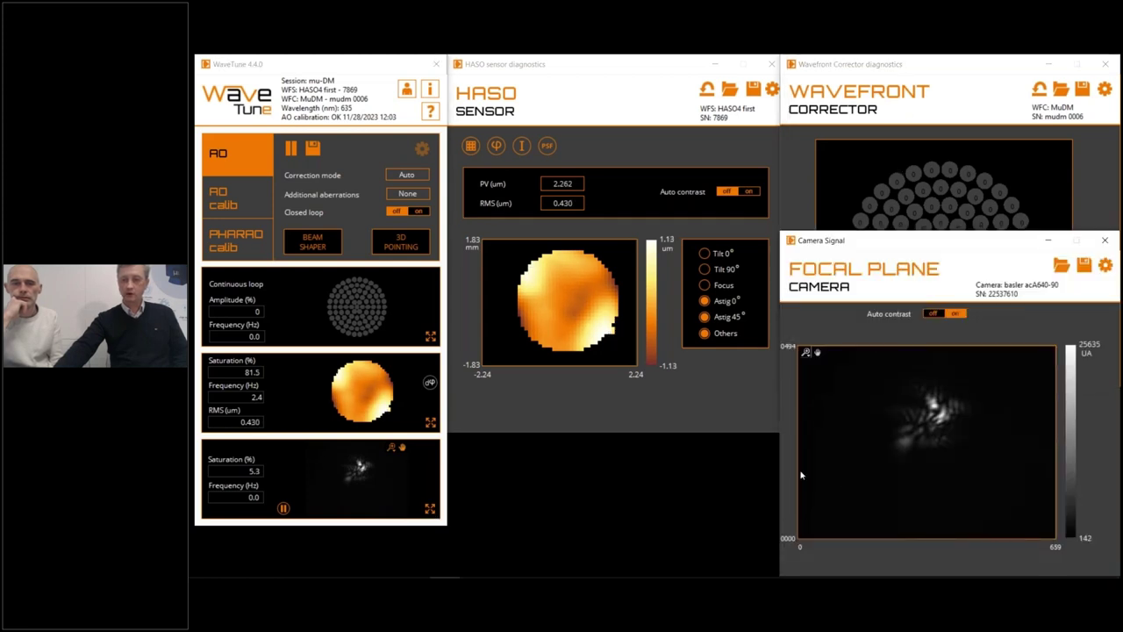
left_click_drag(884, 242, 888, 261)
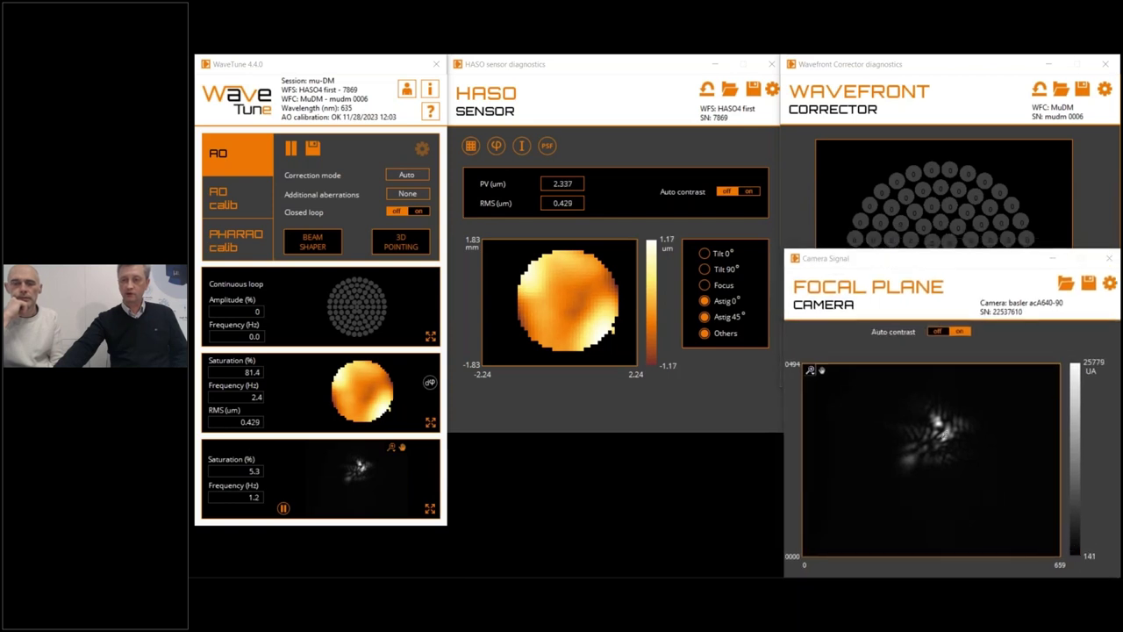
left_click(546, 147)
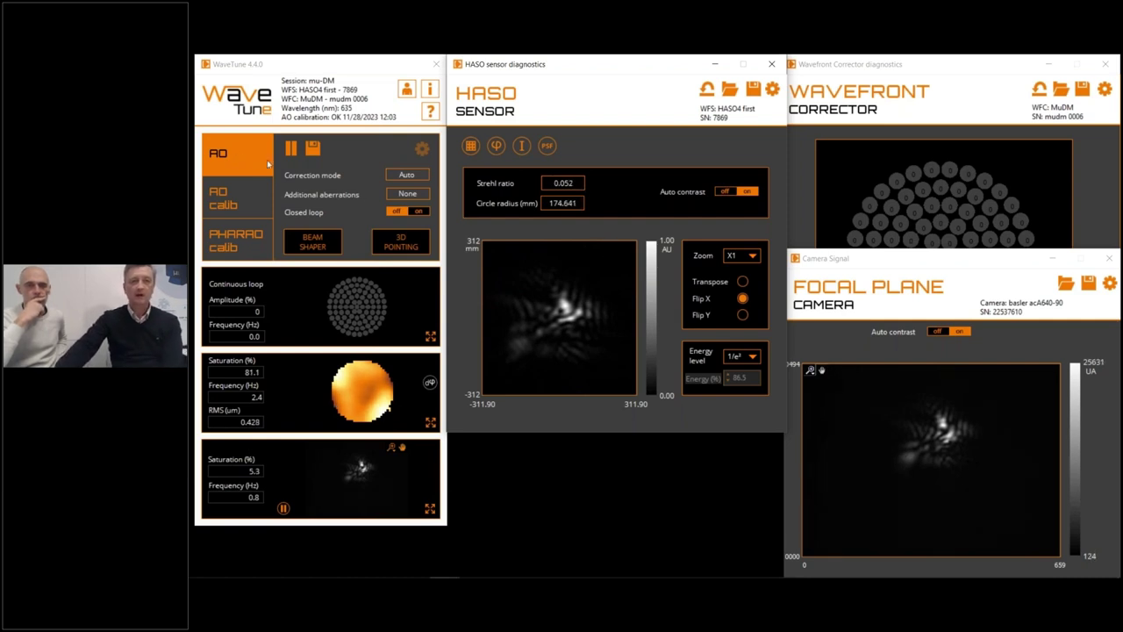
left_click(291, 149)
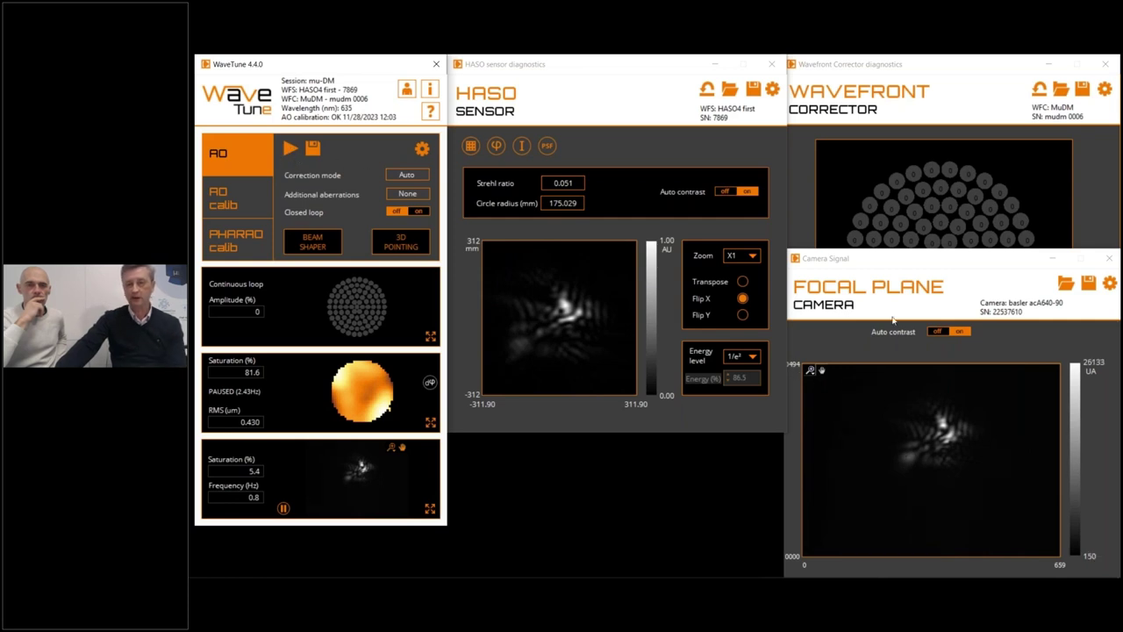
Run a new AO calibration of all 91 µDM actuators and display the phase map
left_click(226, 197)
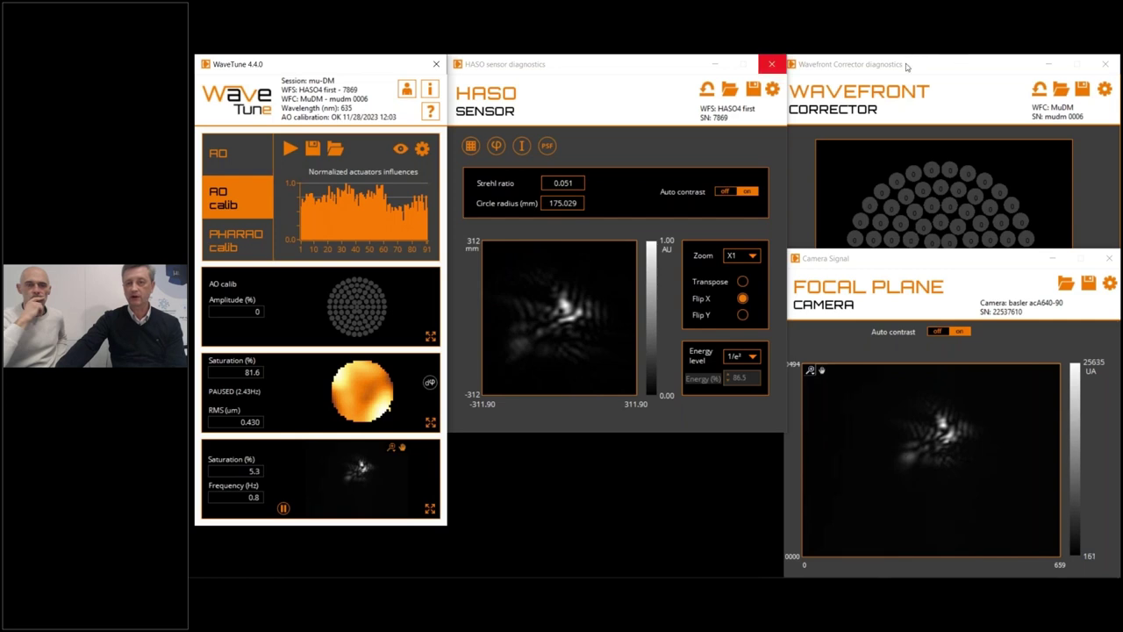
left_click(857, 79)
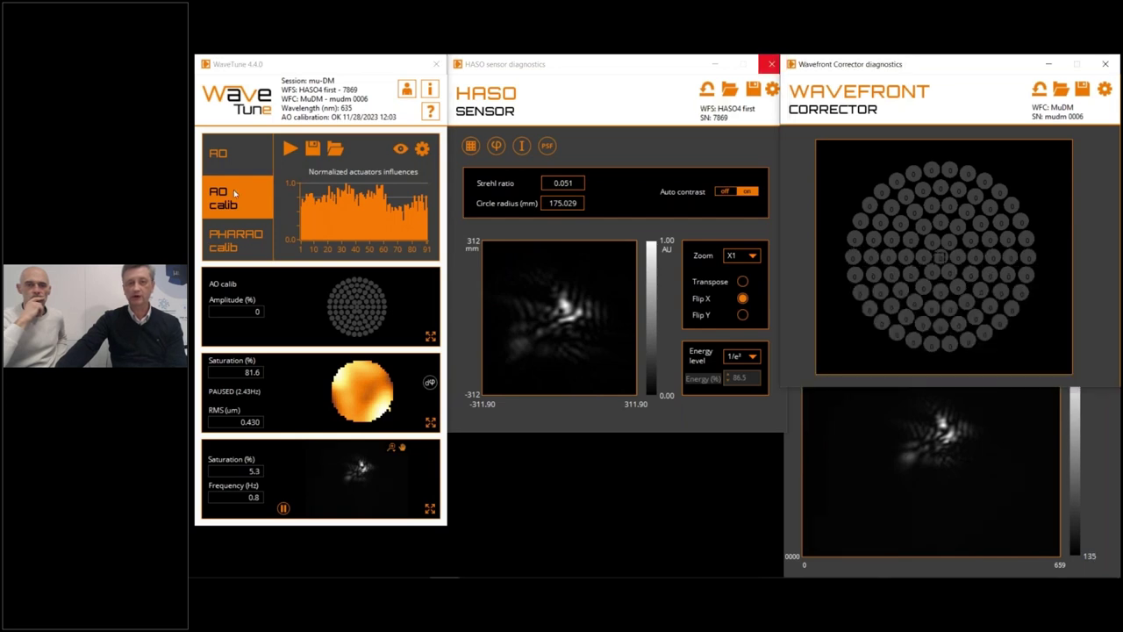
left_click(290, 149)
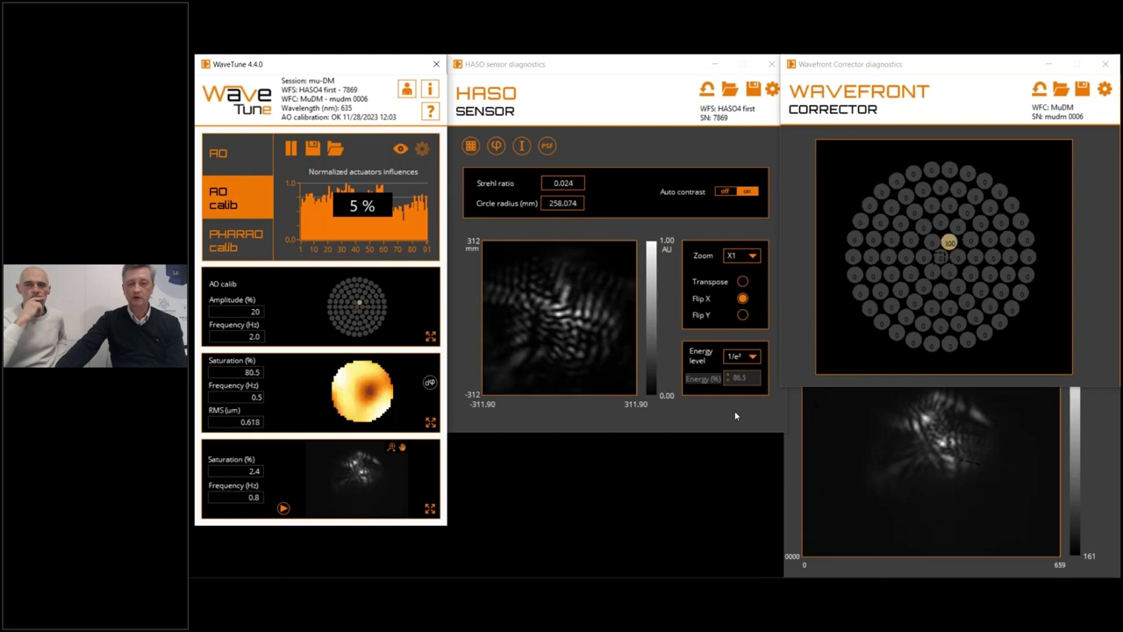
left_click(499, 149)
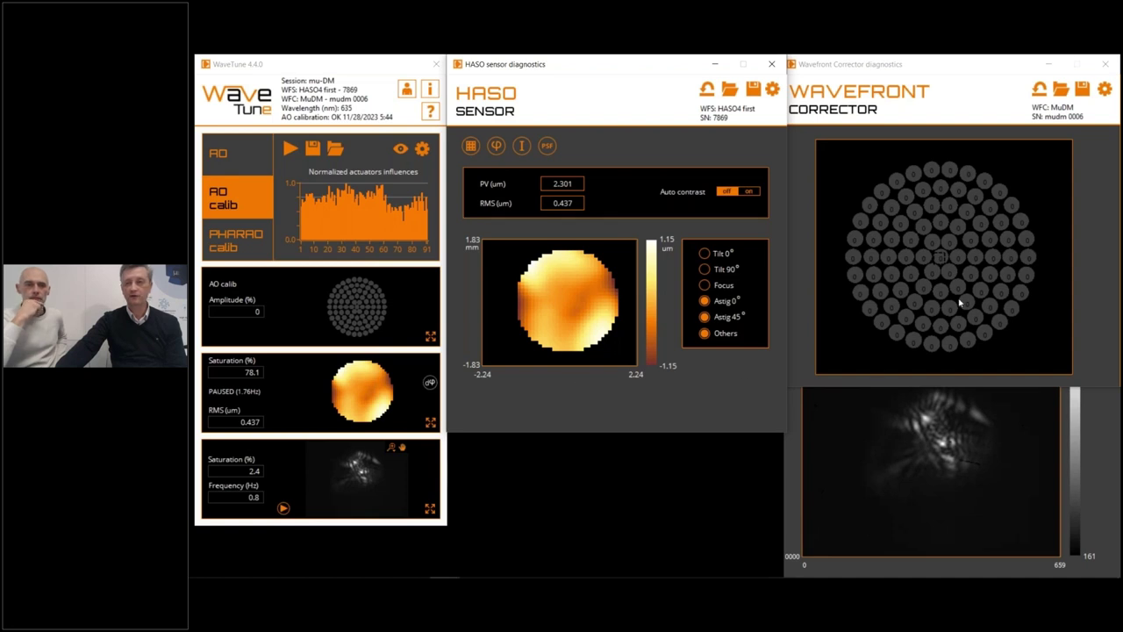
Accept AO Setup in Auto mode with fixed gain 0.500 and restart the AO loop
left_click(220, 160)
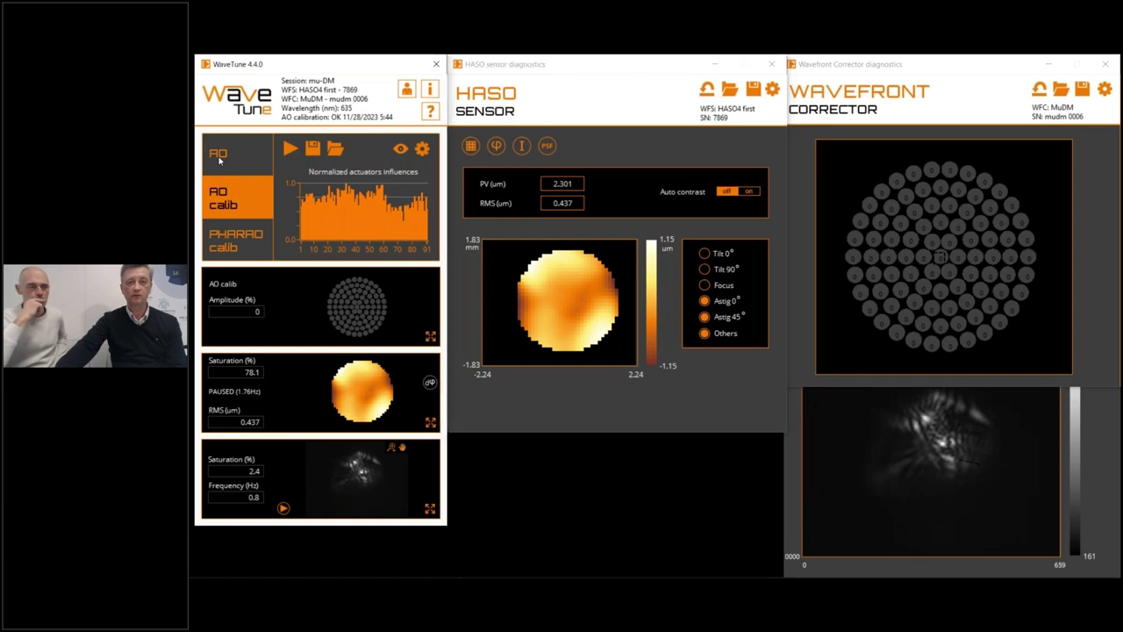
left_click(232, 158)
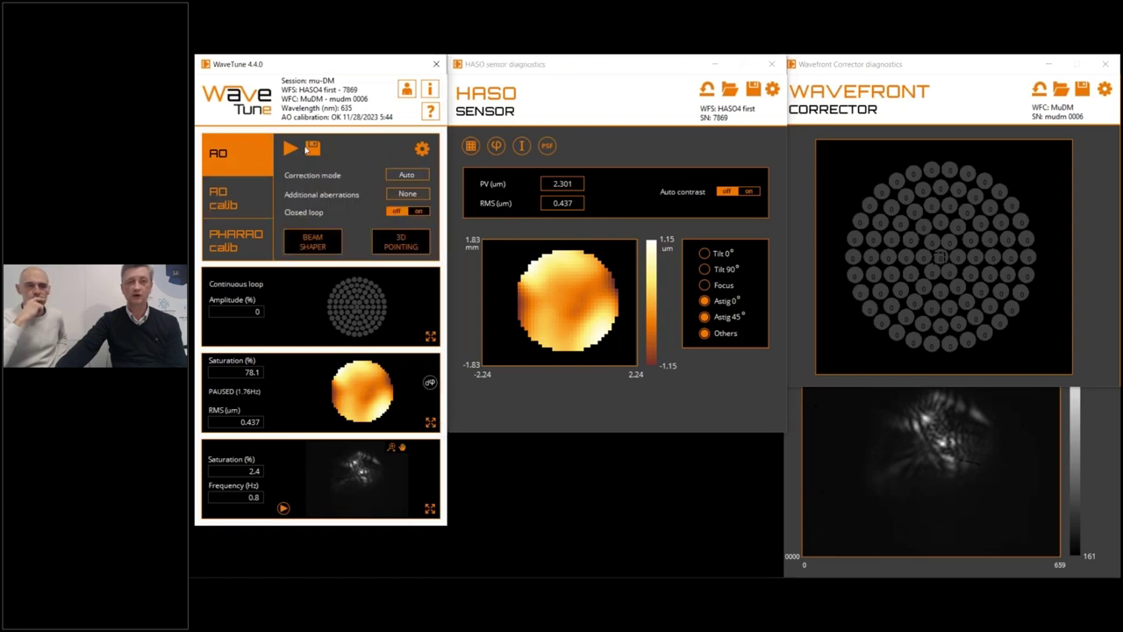
left_click(422, 148)
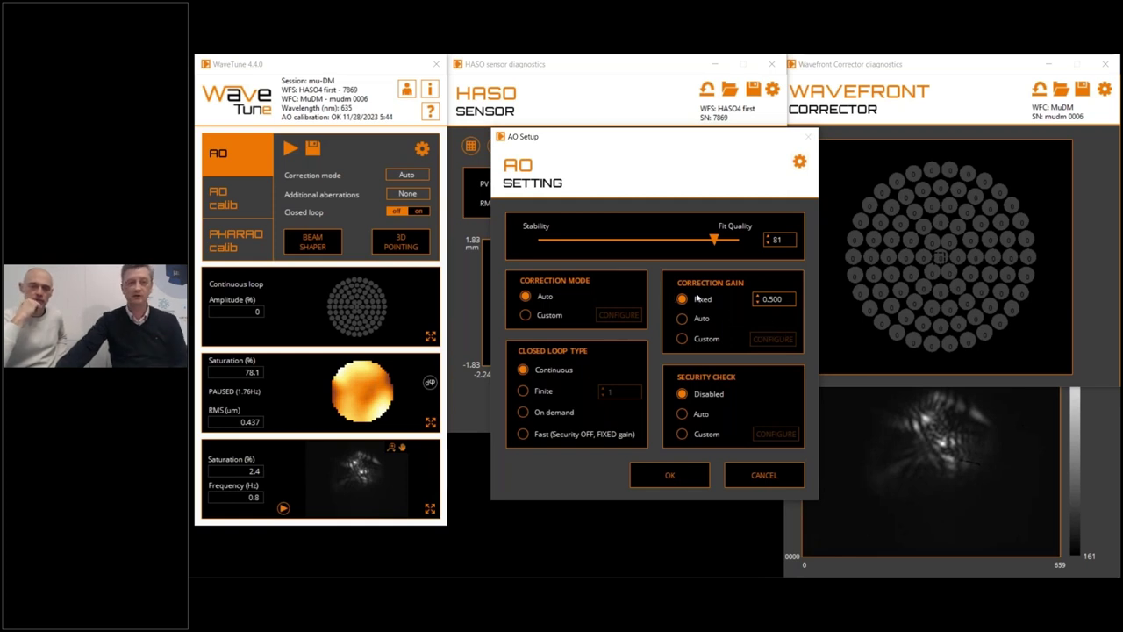
left_click(672, 474)
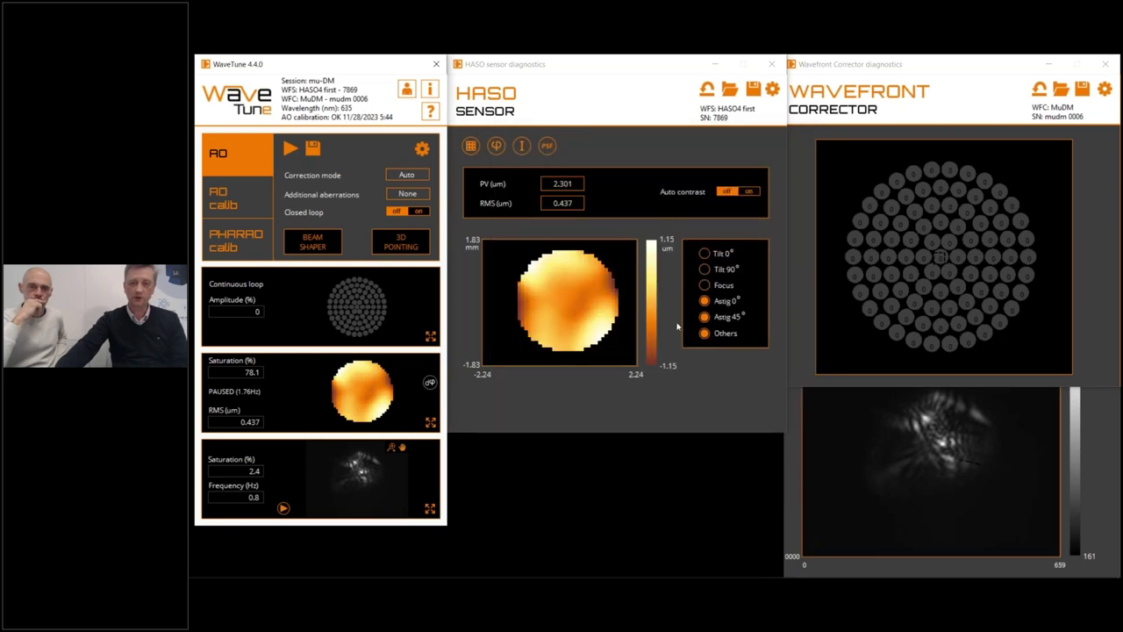
left_click(290, 151)
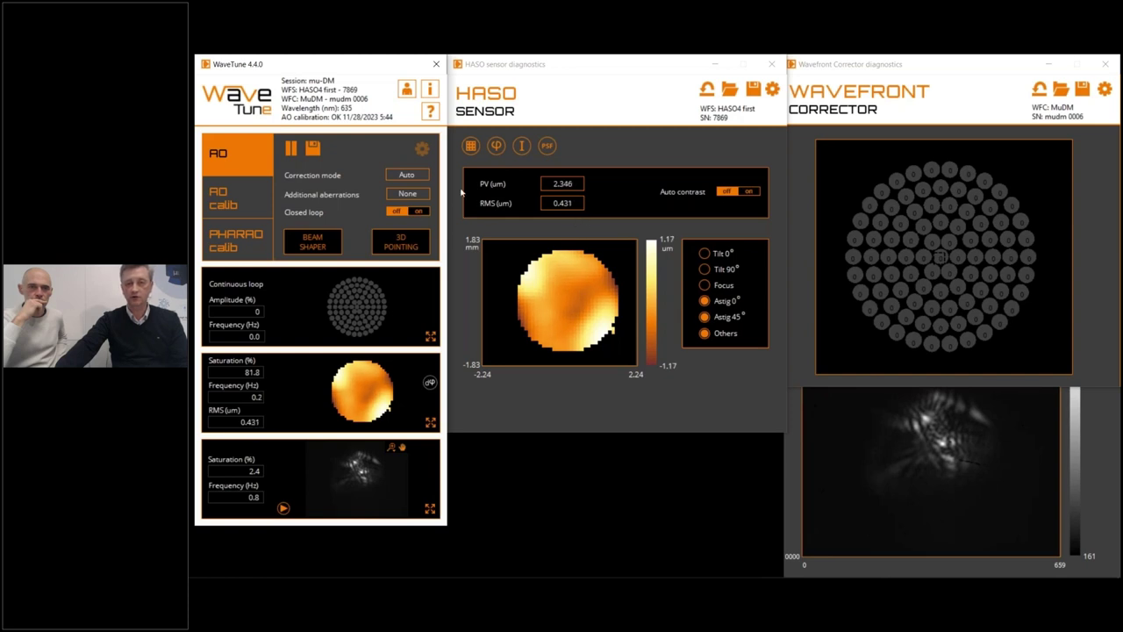
Switch Closed loop on, flattening the wavefront to 0.009 µm RMS
left_click(412, 214)
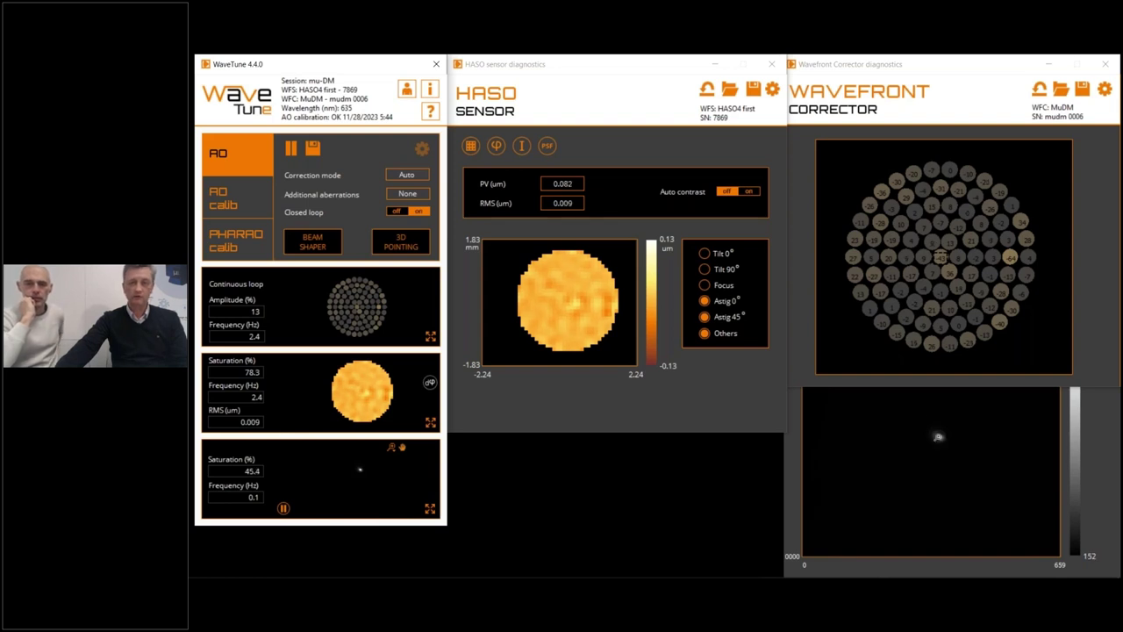
Show the sensor PSF at Strehl 0.990 and zoom the camera image around the focal spot
left_click(547, 146)
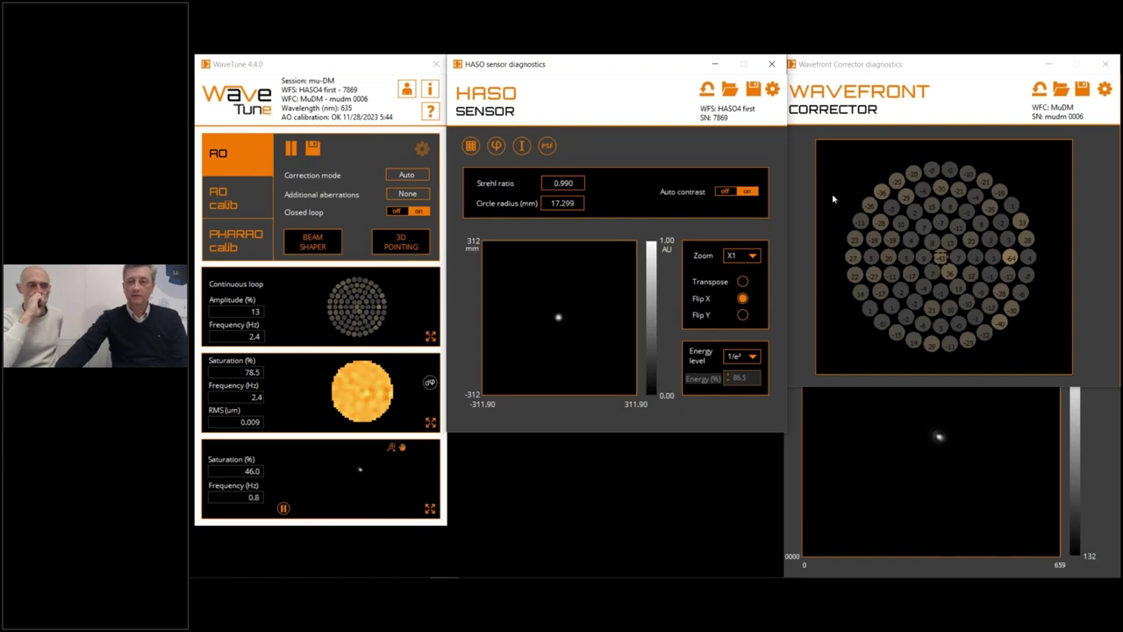
left_click(799, 444)
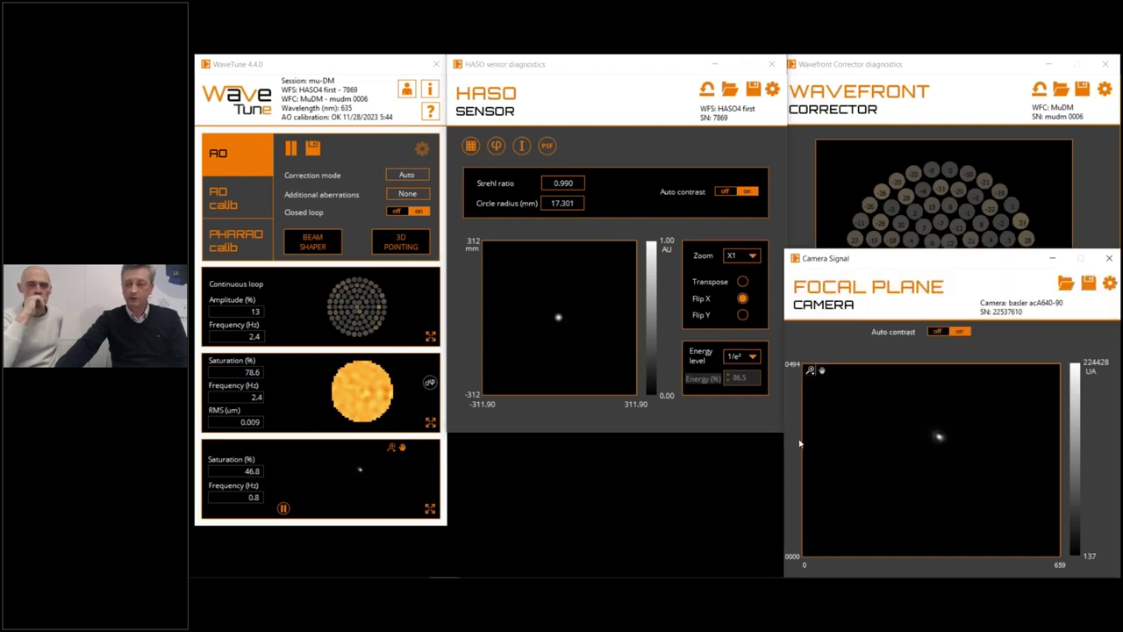
left_click(810, 372)
left_click(858, 409)
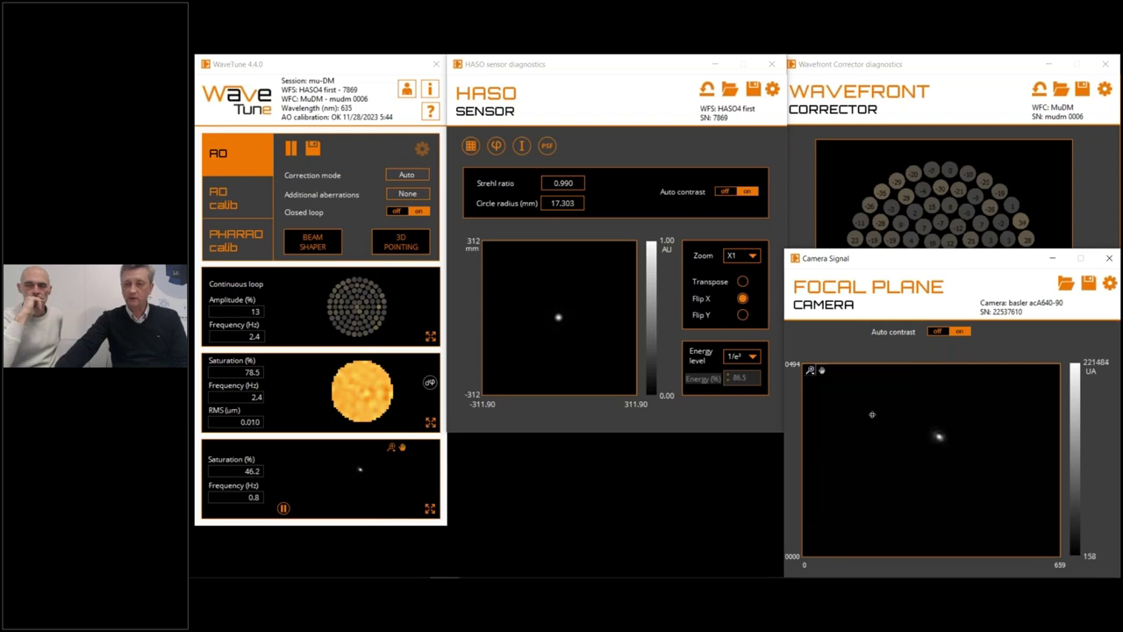
left_click(822, 370)
left_click(859, 405)
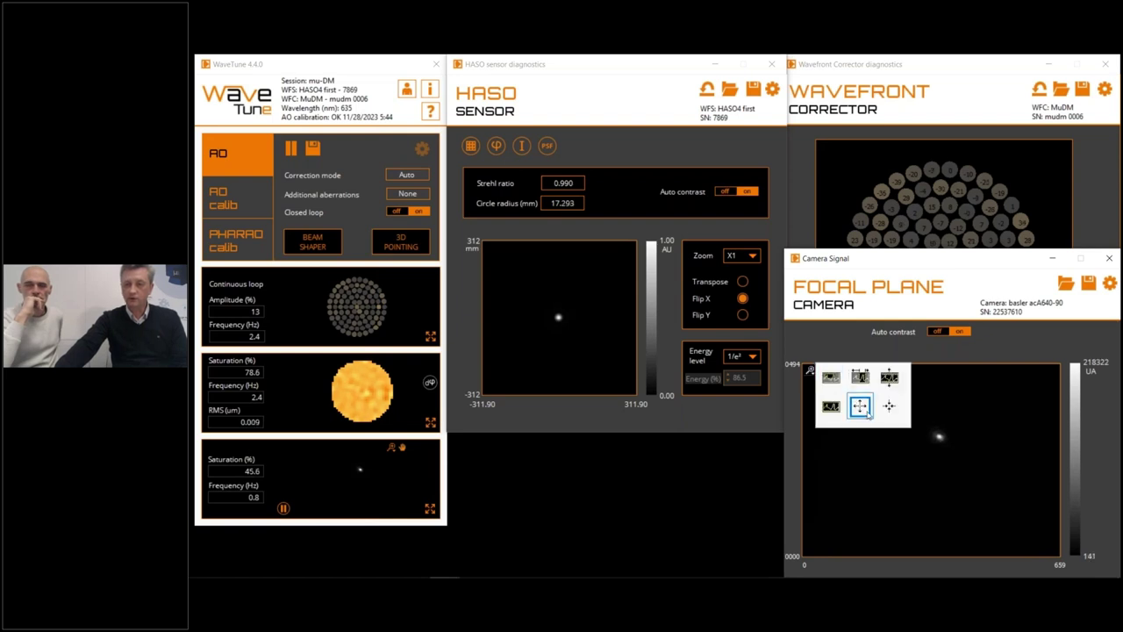
left_click(939, 435)
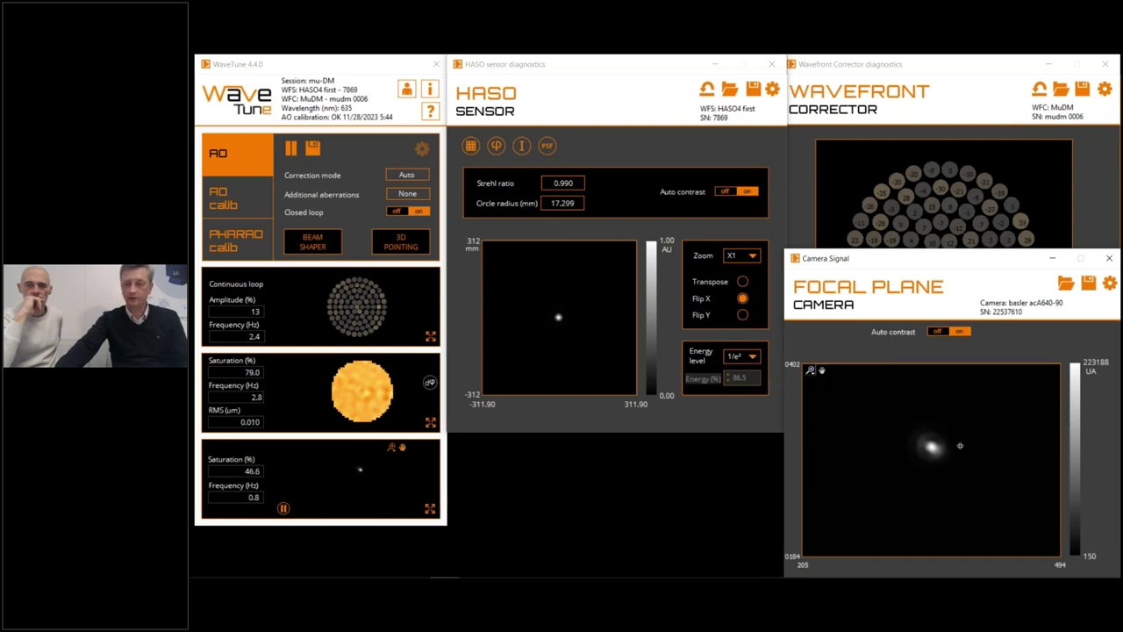
left_click(324, 65)
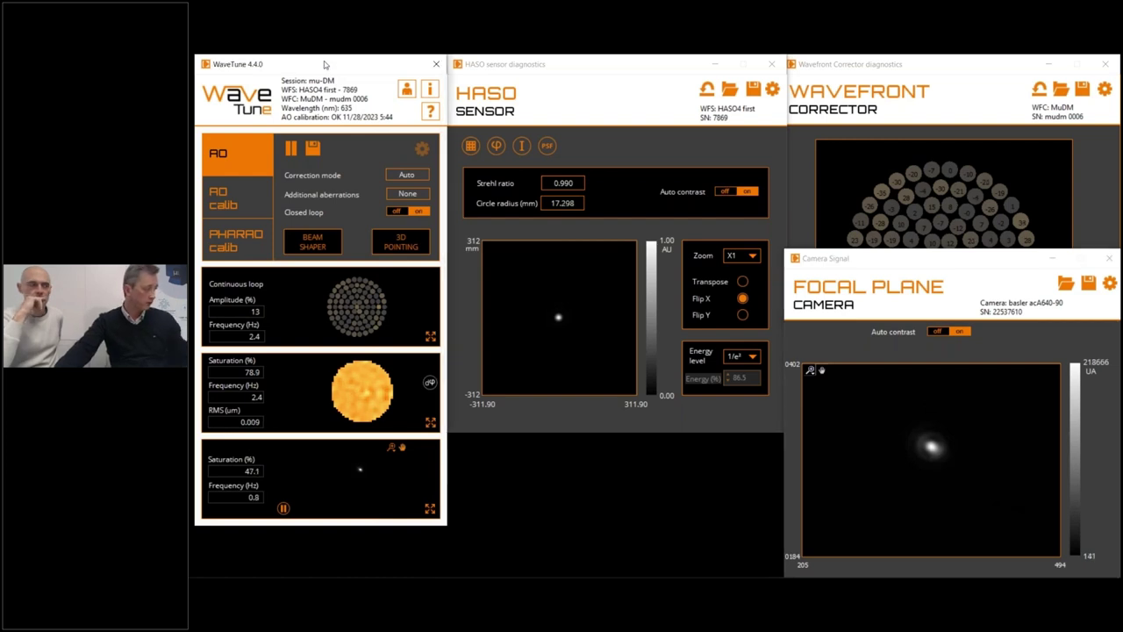
Open the Beam Shaper in Continuous mode and set Focus to 0.010 µm
left_click(318, 246)
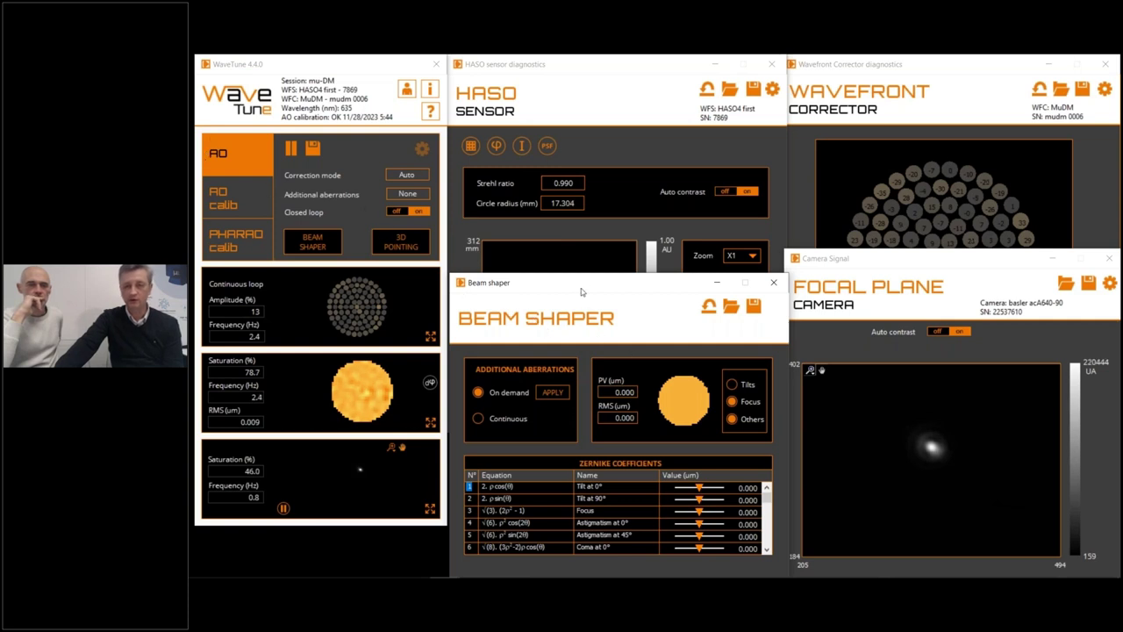
left_click(478, 419)
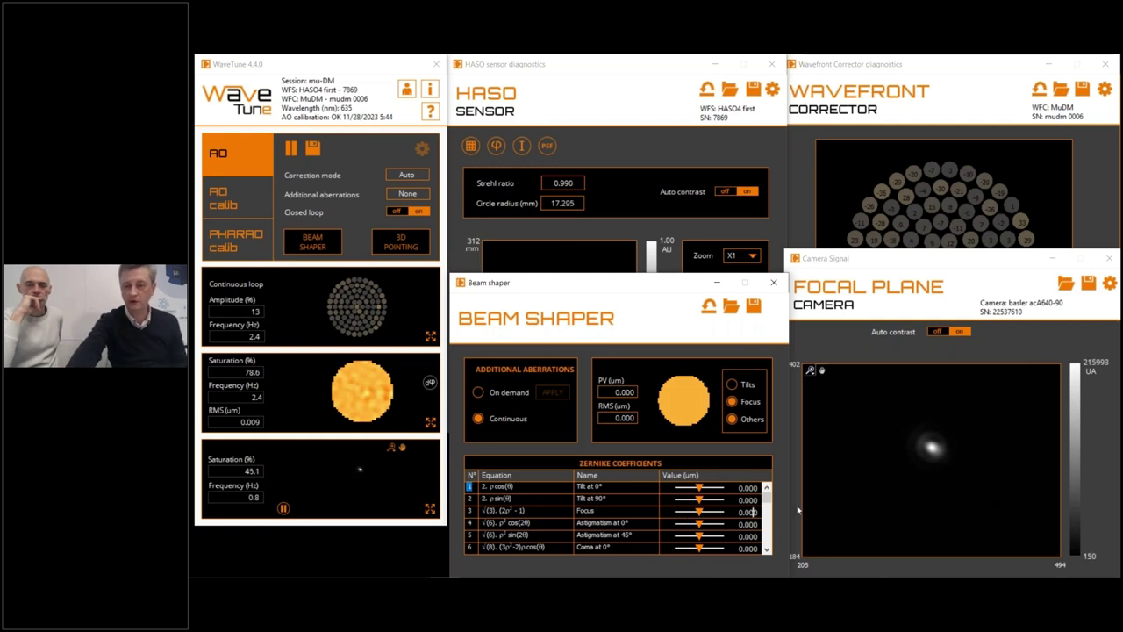
type("0.01")
key("Return")
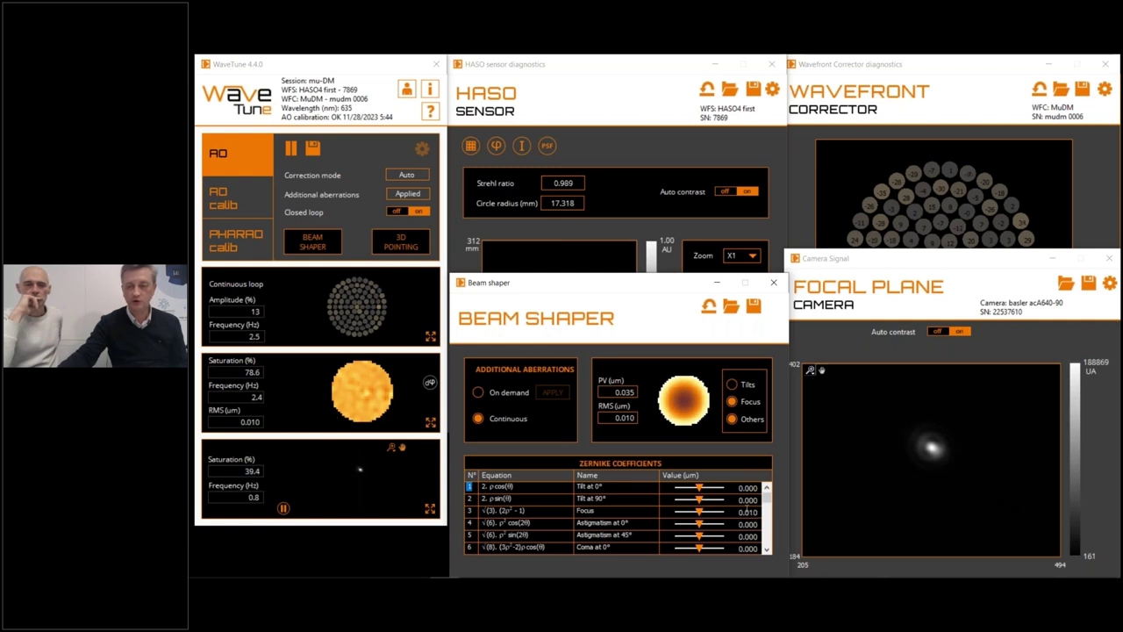
Step the Focus coefficient through 0.020, 0.030 and -0.030 to a final -0.090 µm
double_click(748, 512)
type("0.02")
key("Return")
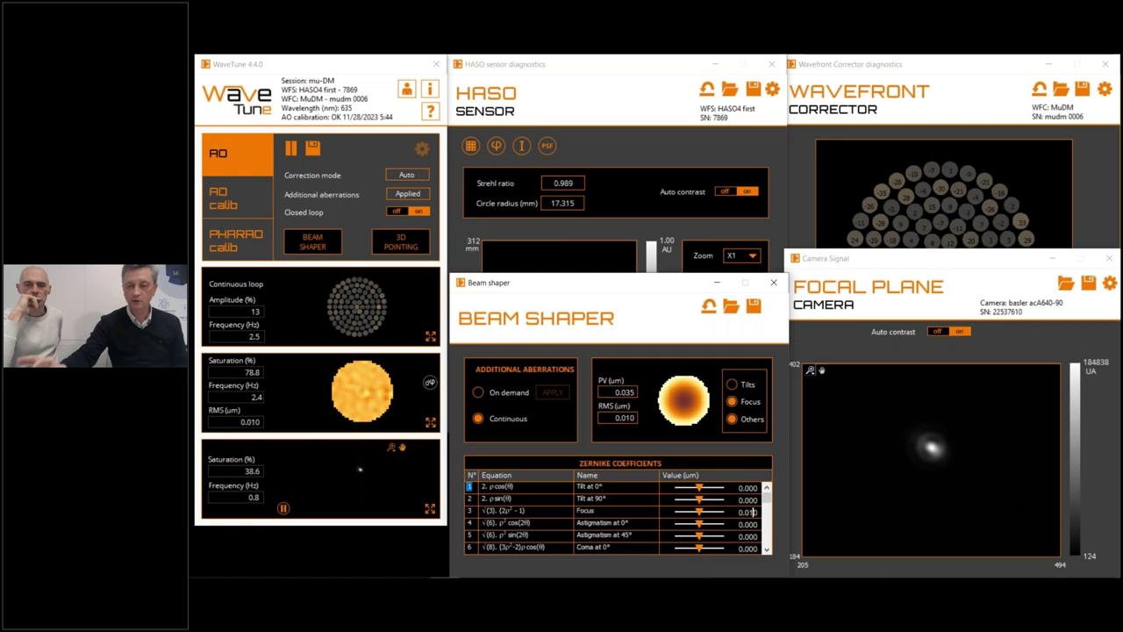
key("Up")
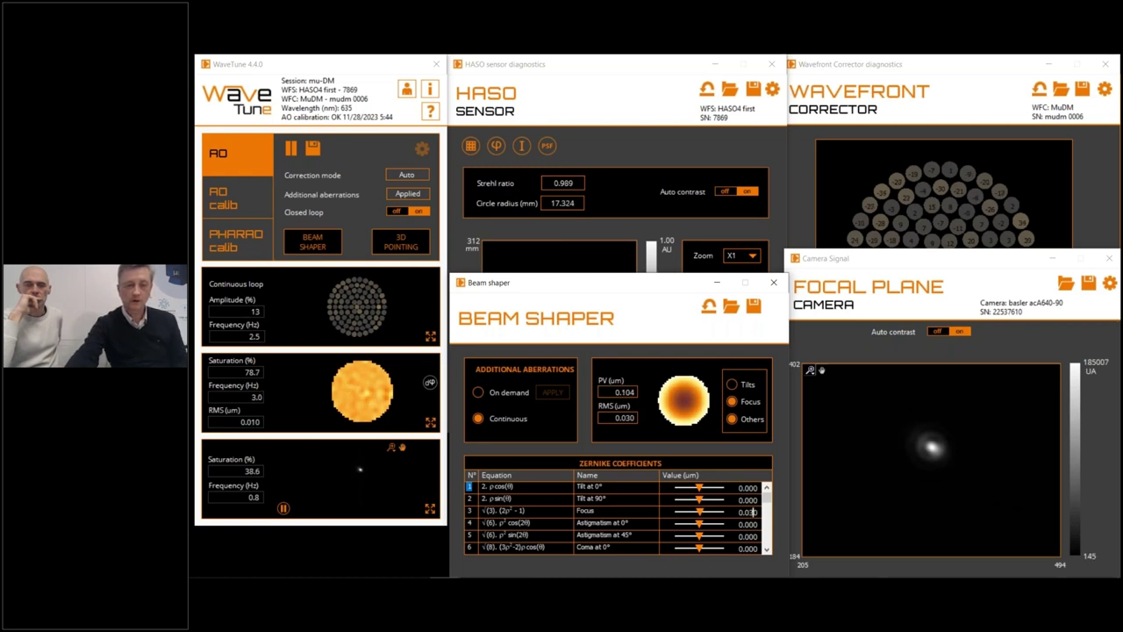
double_click(747, 512)
type("-0.03")
key("Return")
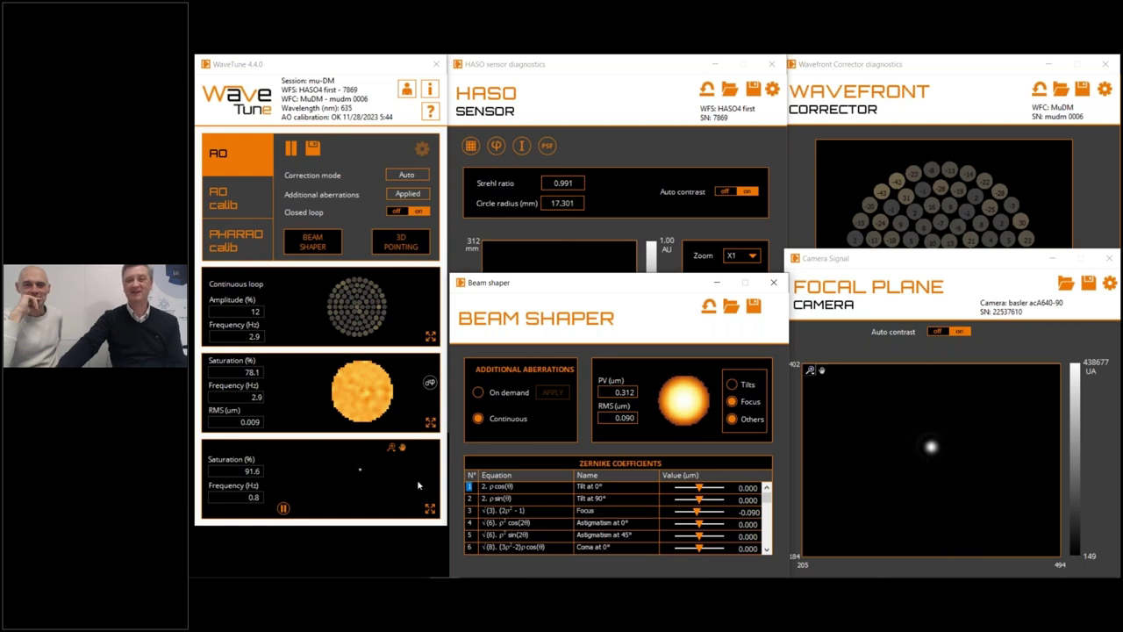
double_click(748, 512)
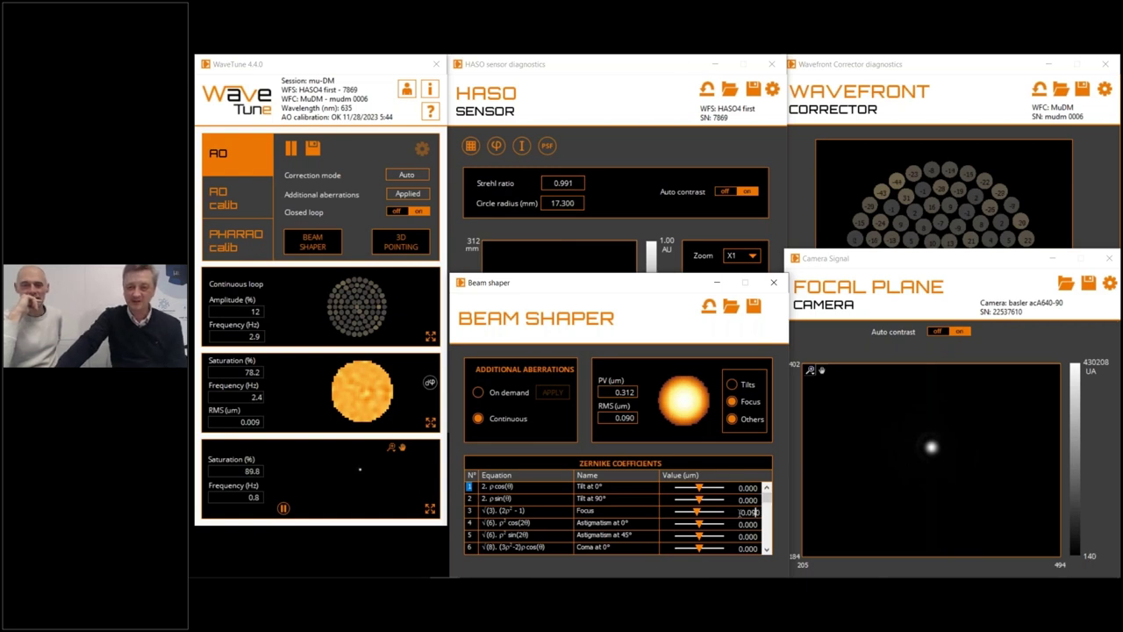
type("-0.09")
key("Return")
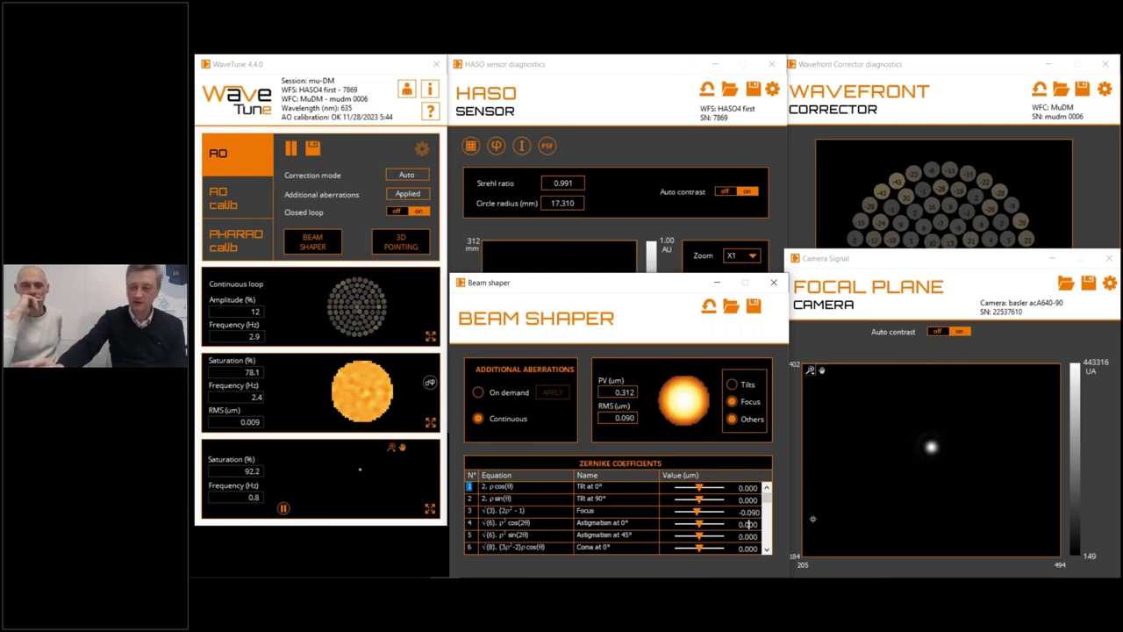
Set Astigmatism at 0° to 0.100 and check the HASO sensor view
key("Up")
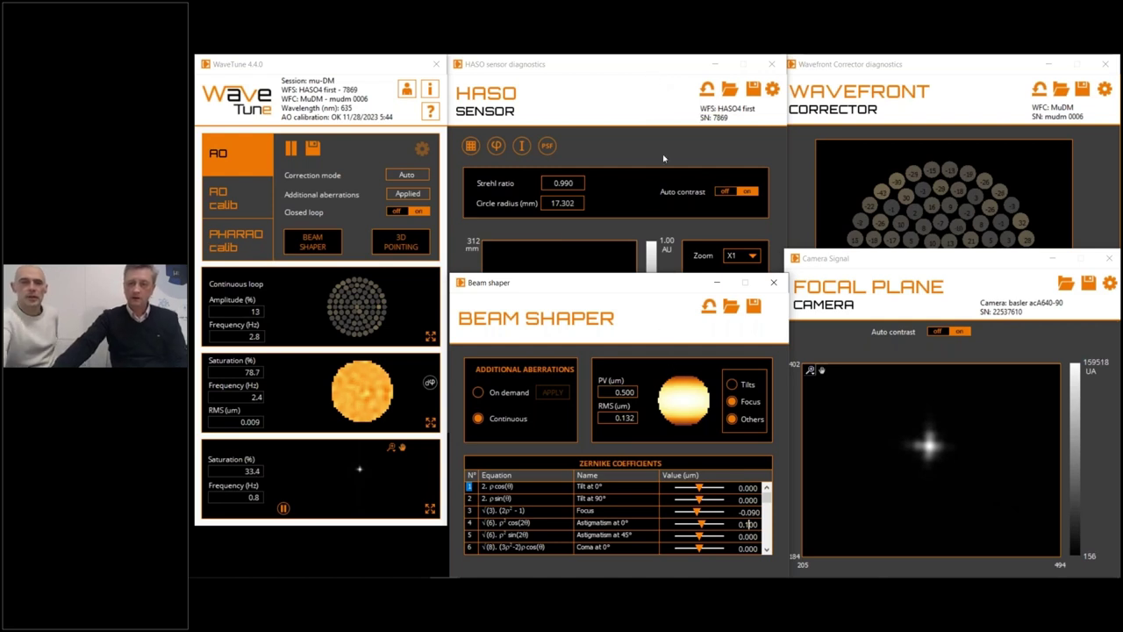
left_click(654, 126)
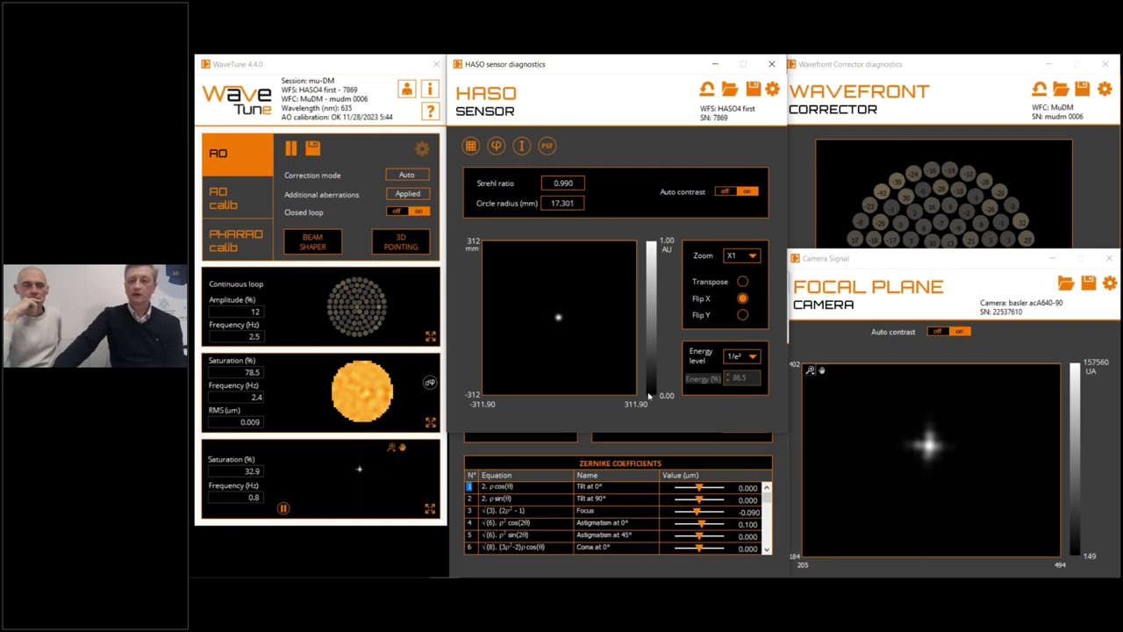
left_click(698, 462)
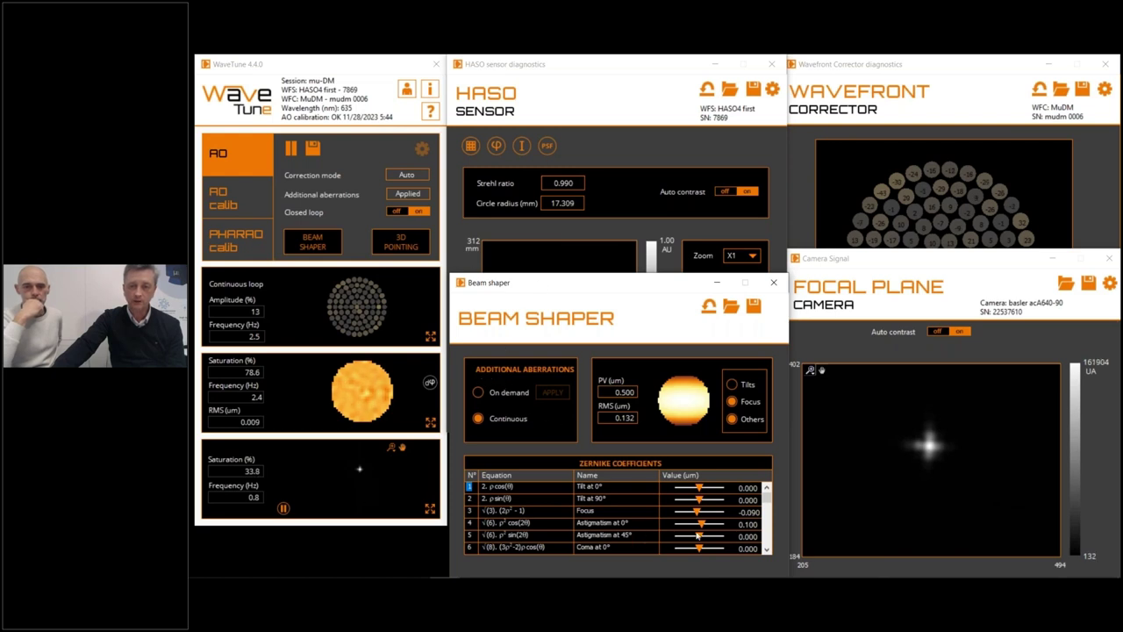
Reset Astigmatism at 0° to zero, then set it to 0.5 µm
left_click(750, 524)
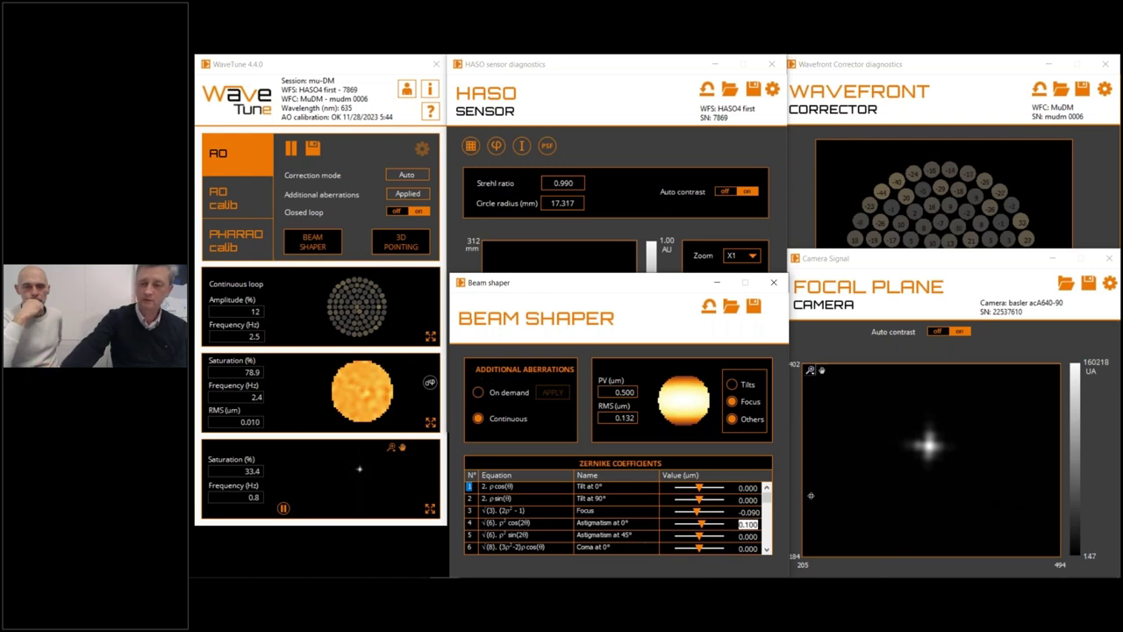
type("0")
key("Return")
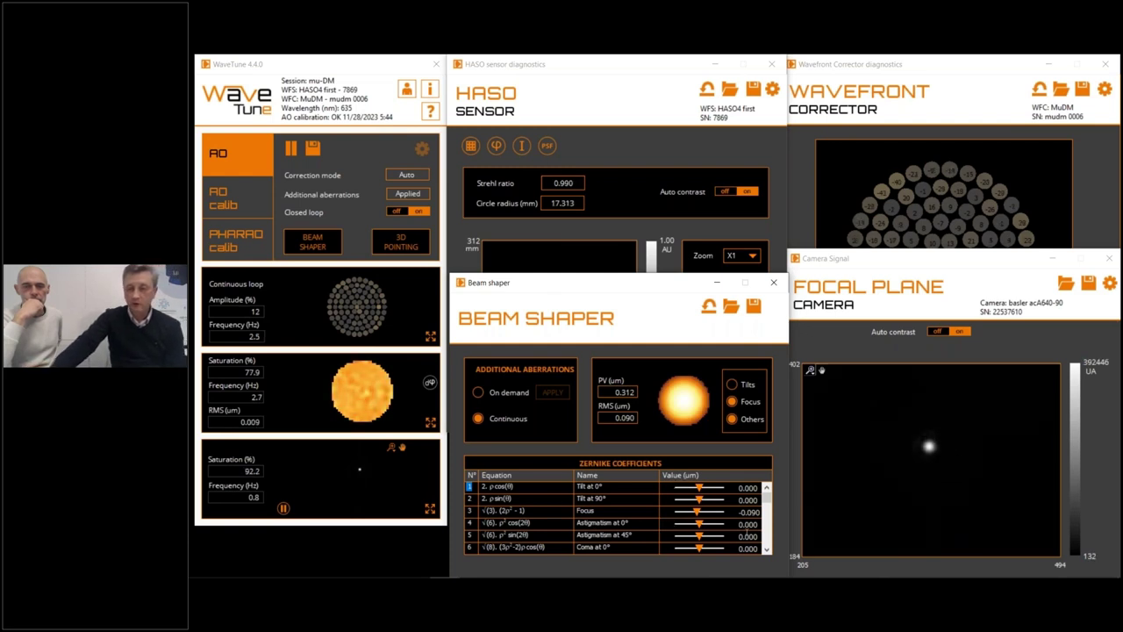
left_click(751, 524)
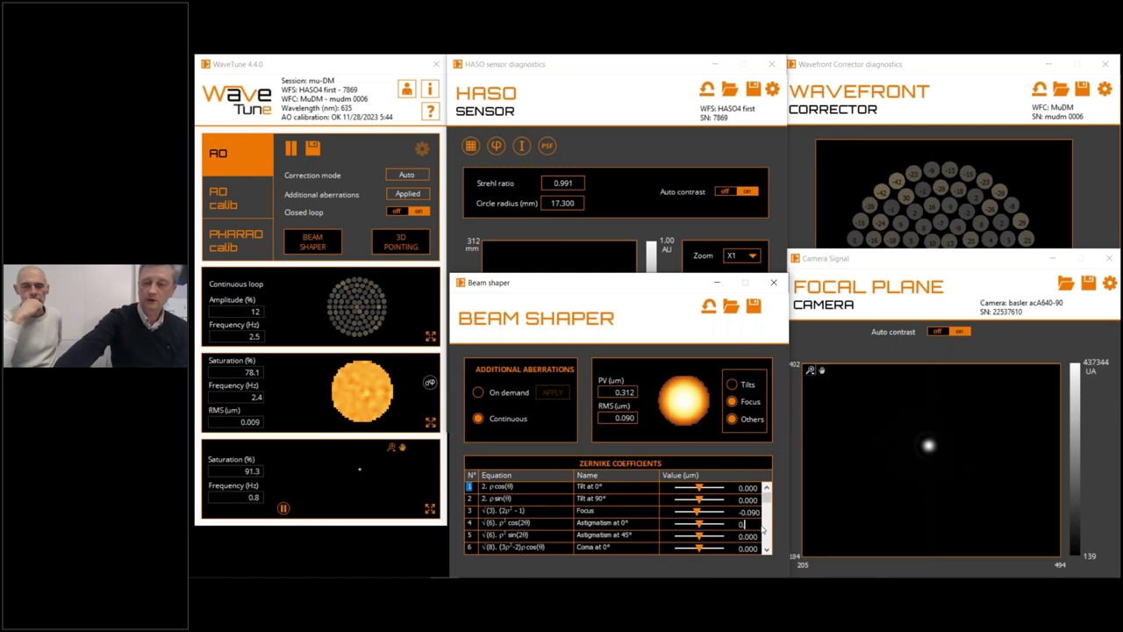
type("0.5")
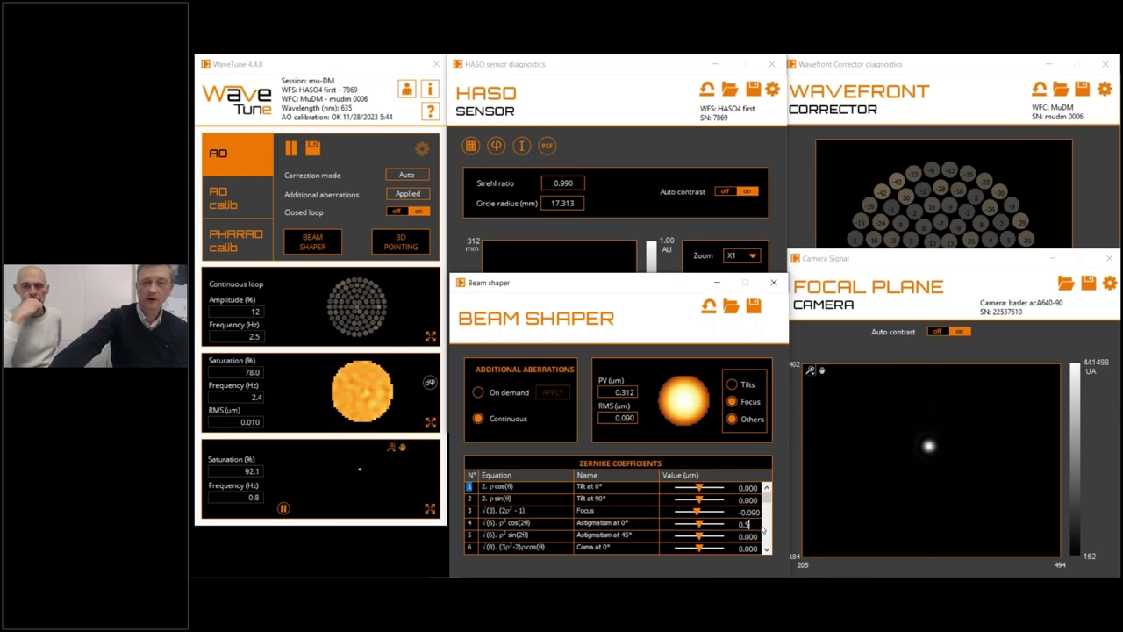
key("Return")
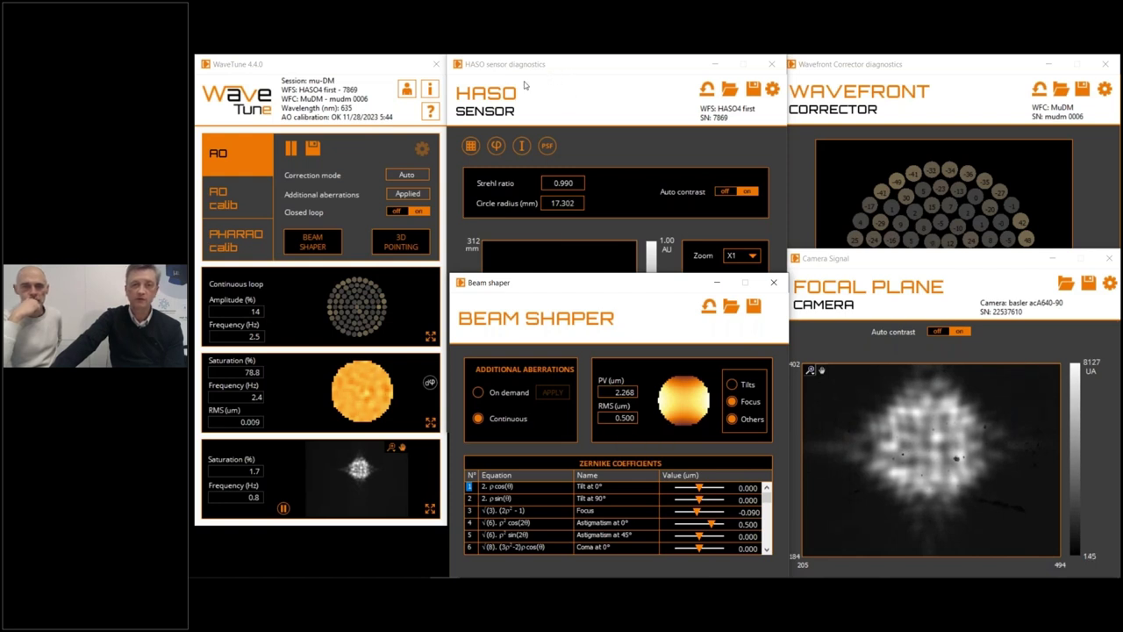
Bring the HASO sensor window forward and switch its display to the RAW wavefront
left_click(497, 146)
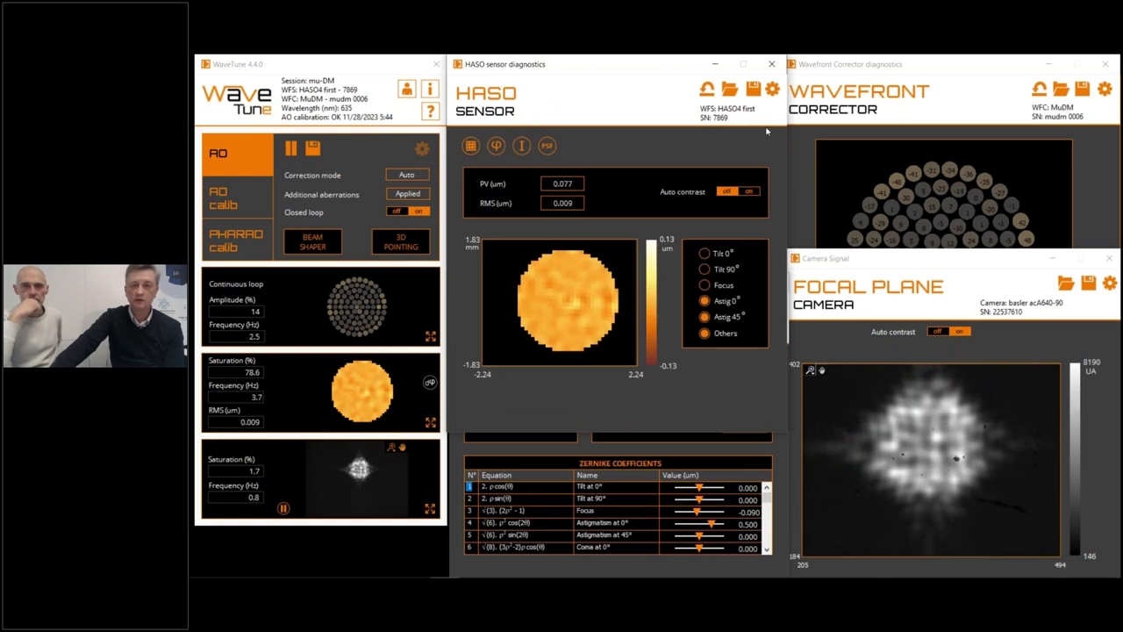
left_click(772, 89)
left_click(952, 95)
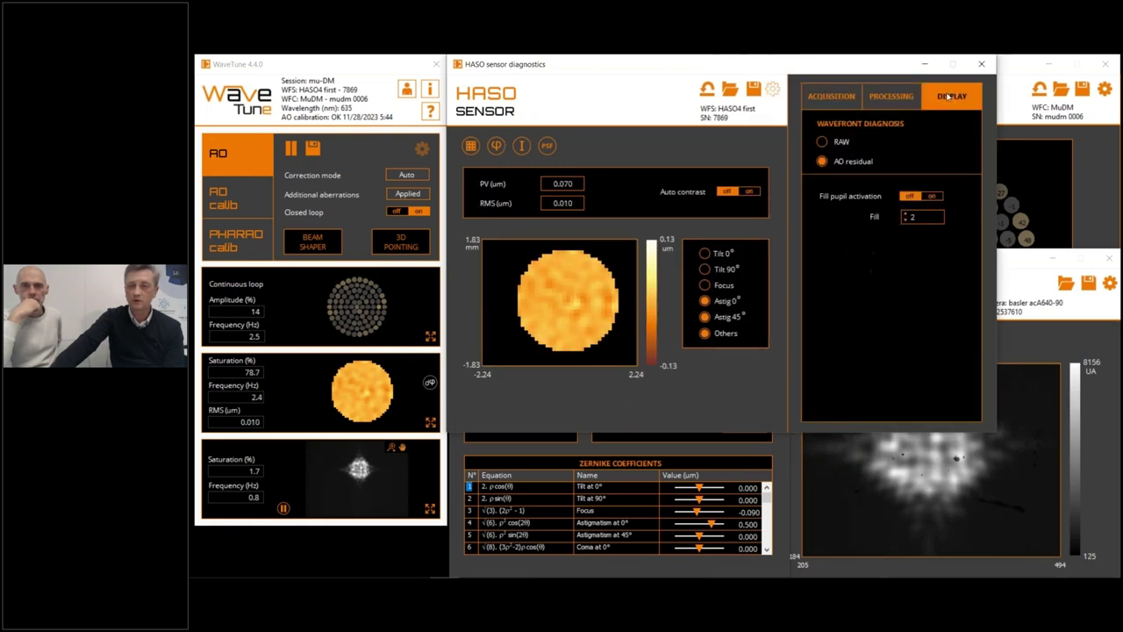
left_click(822, 141)
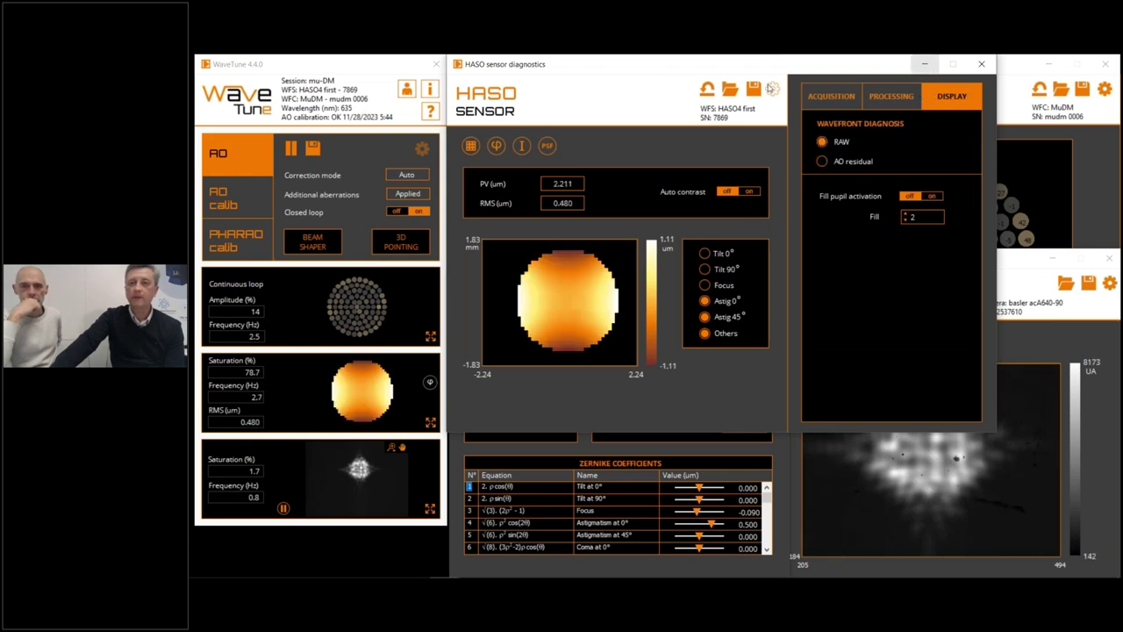
left_click(772, 90)
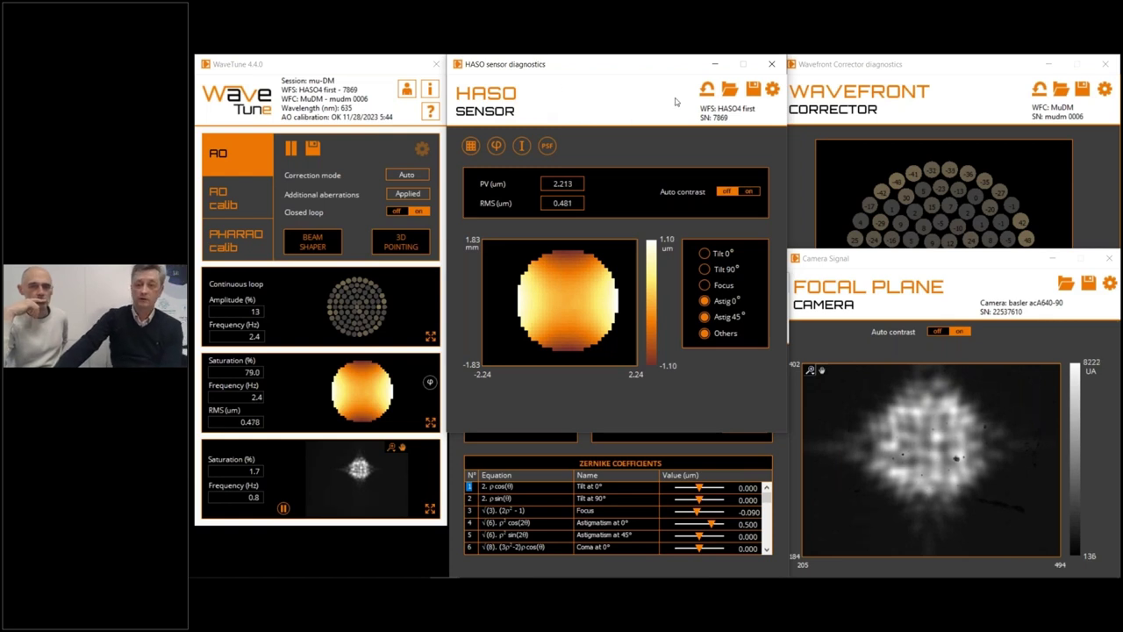
Pause the AO loop with closed loop off and reset the corrector to its offset shape
left_click(291, 149)
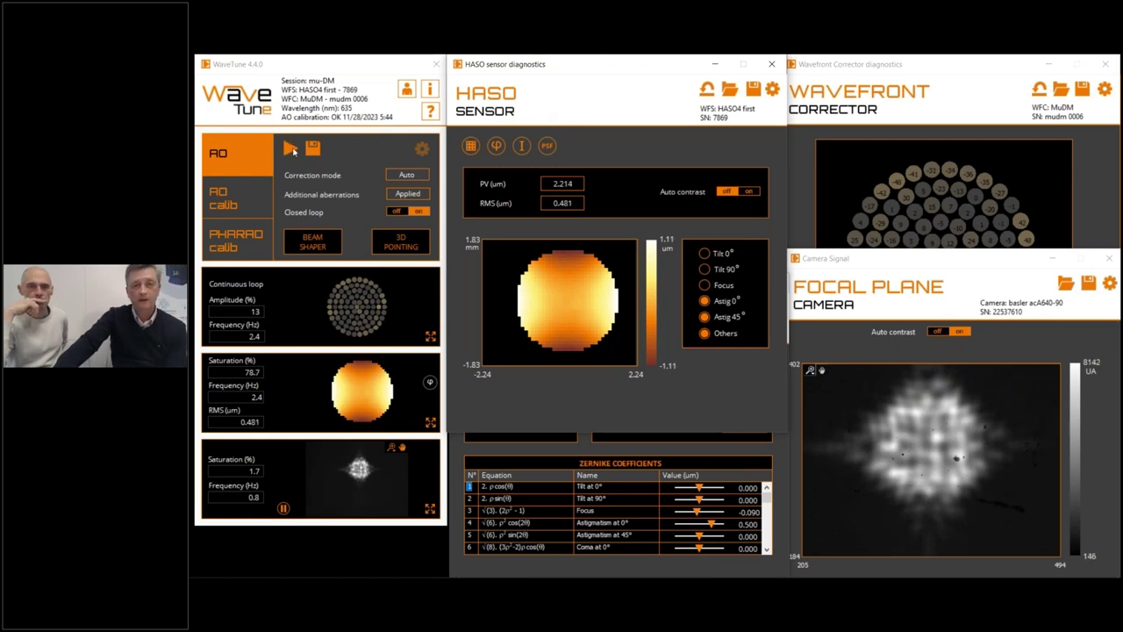
left_click(411, 212)
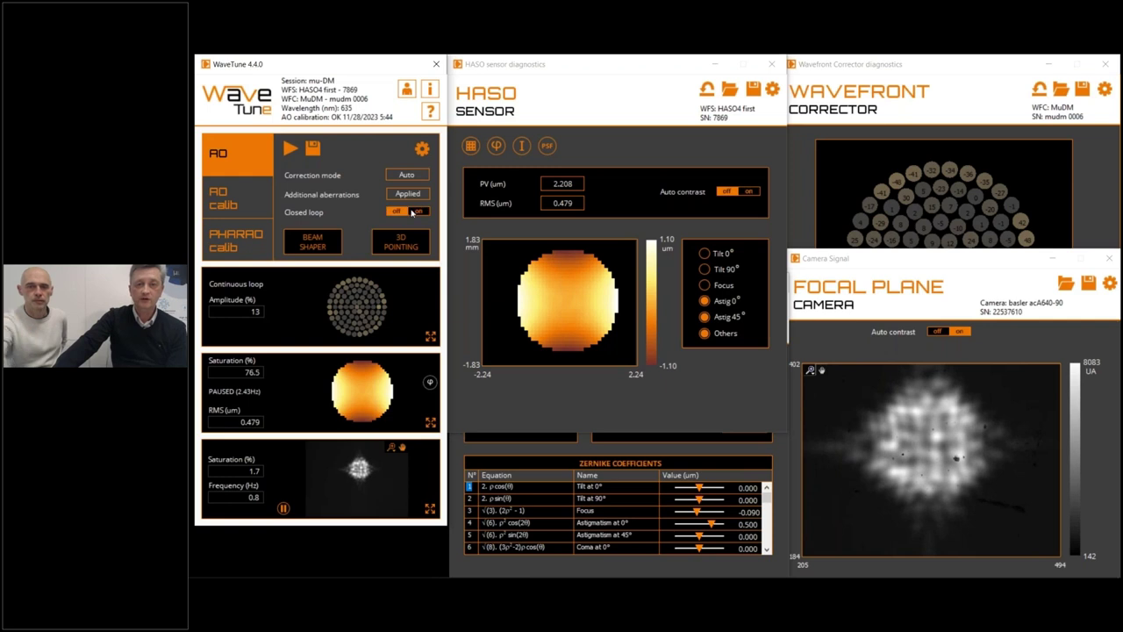
left_click(1049, 65)
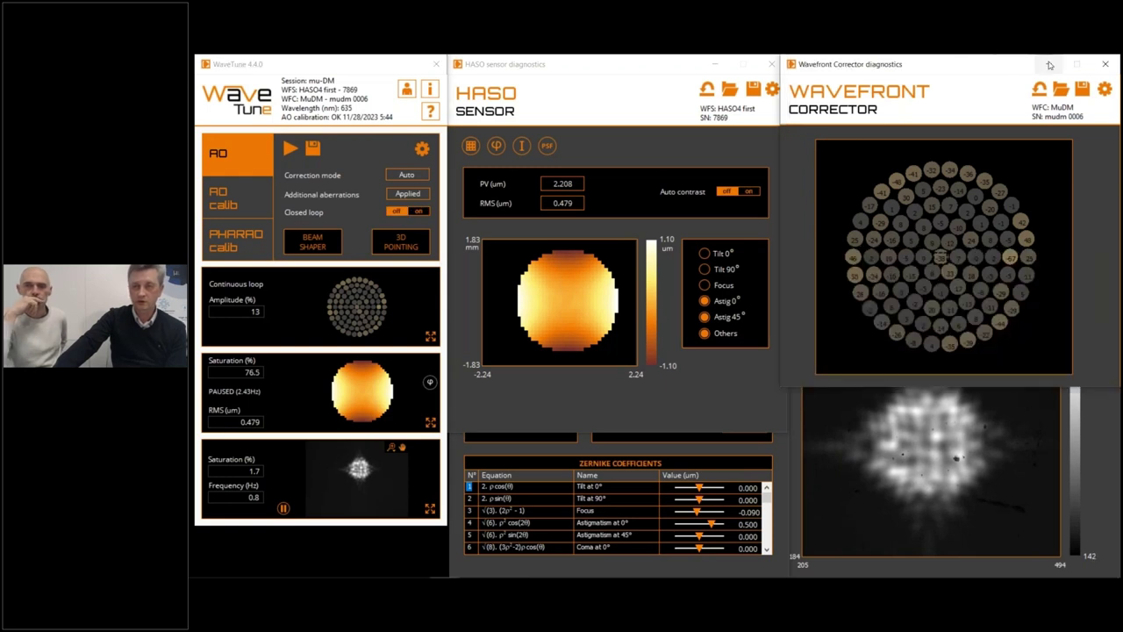
left_click(1040, 90)
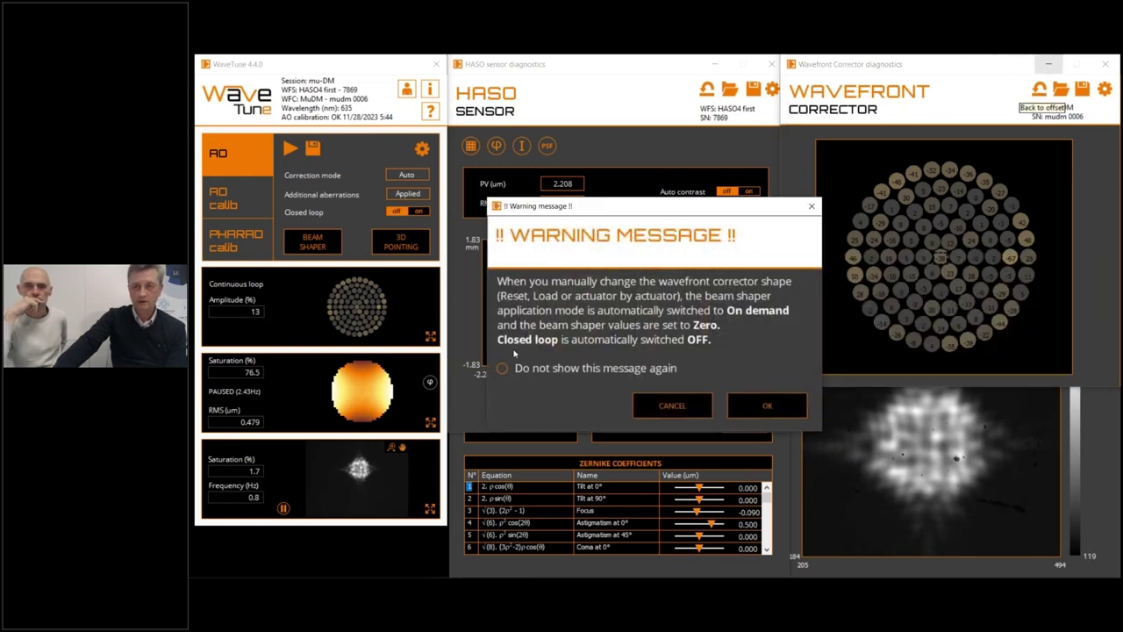
left_click(503, 369)
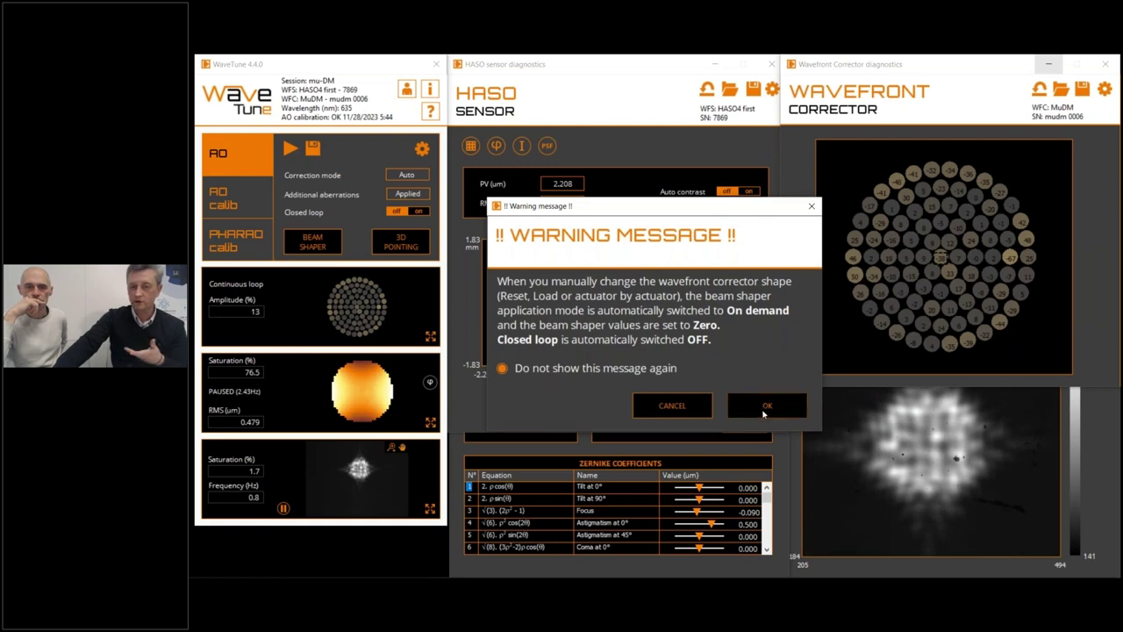
left_click(762, 416)
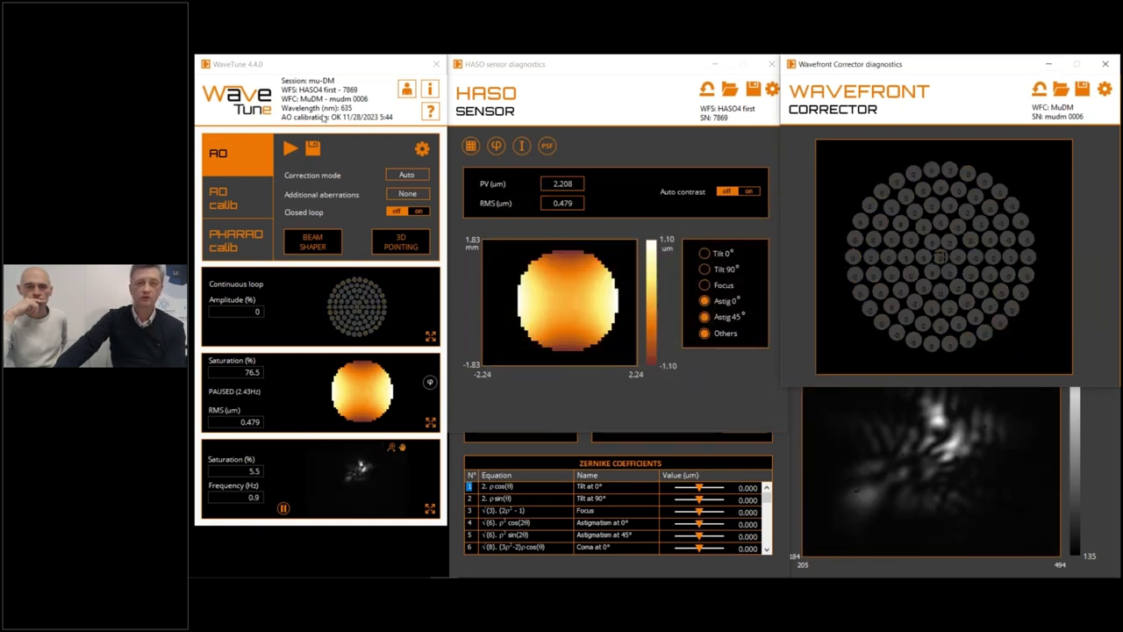
left_click(423, 148)
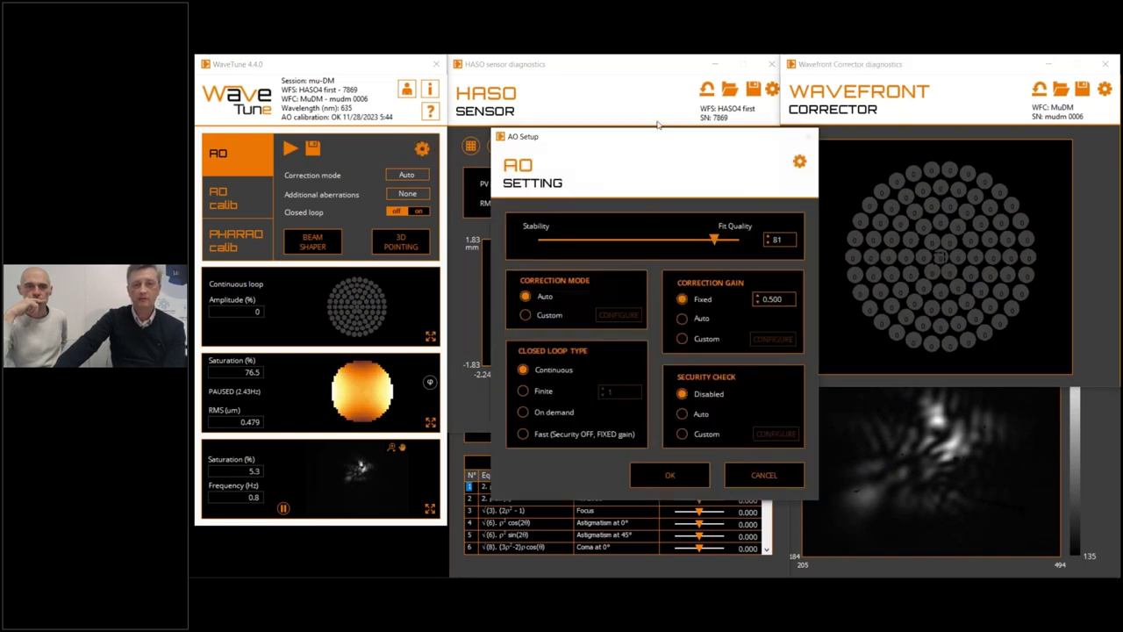
Set the AO loop to a finite closed loop with a fixed correction gain of 1.00
left_click(523, 392)
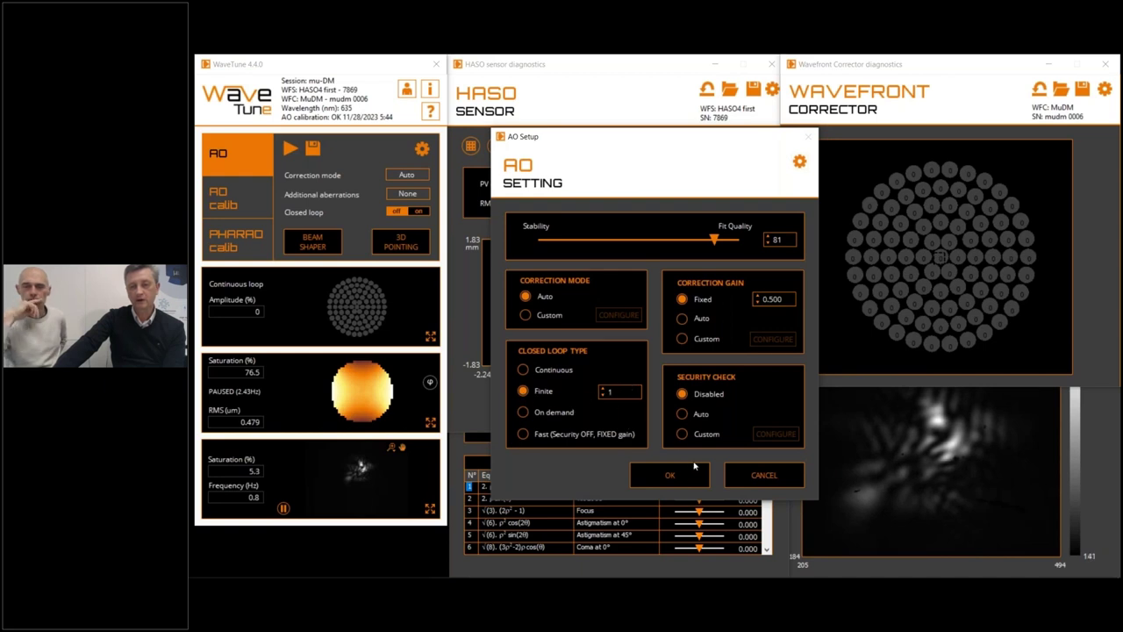
double_click(781, 299)
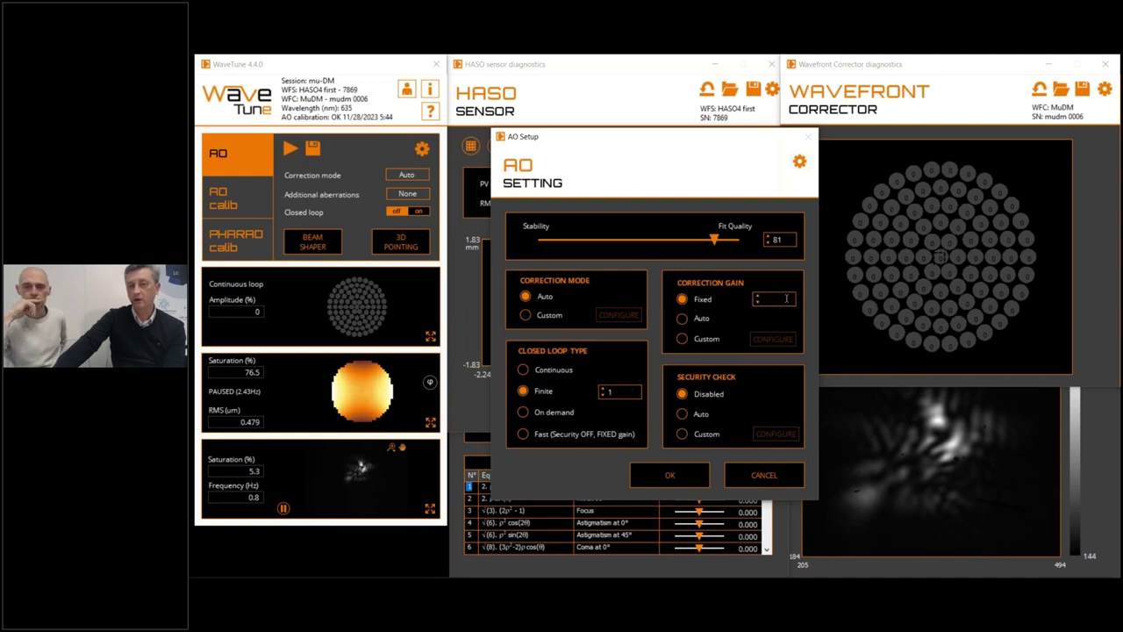
type("1.00")
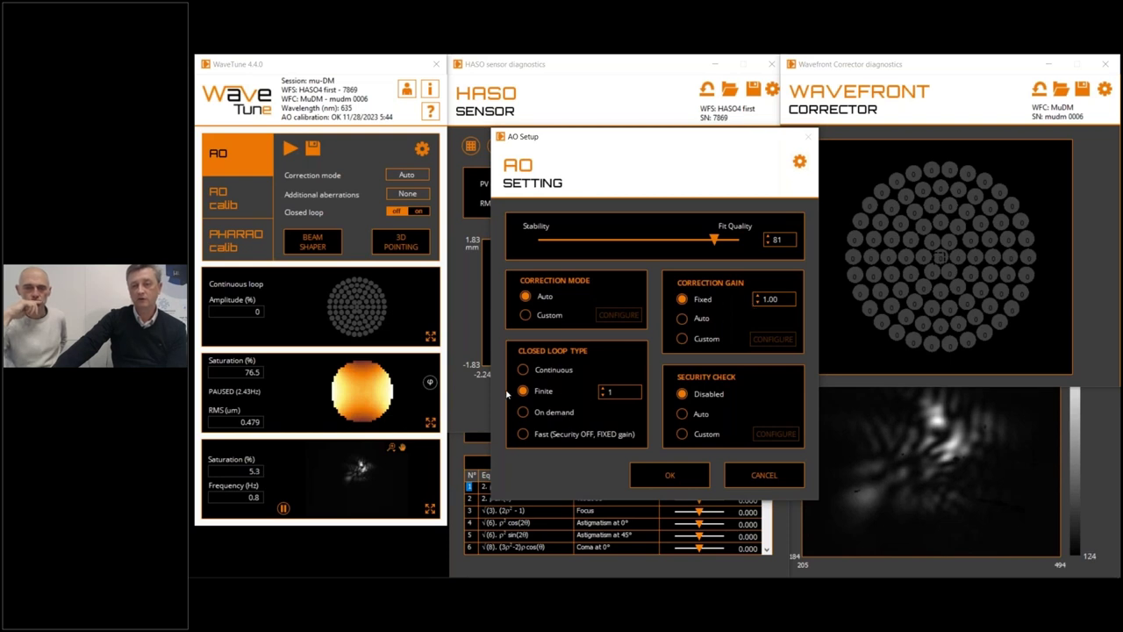
left_click(669, 475)
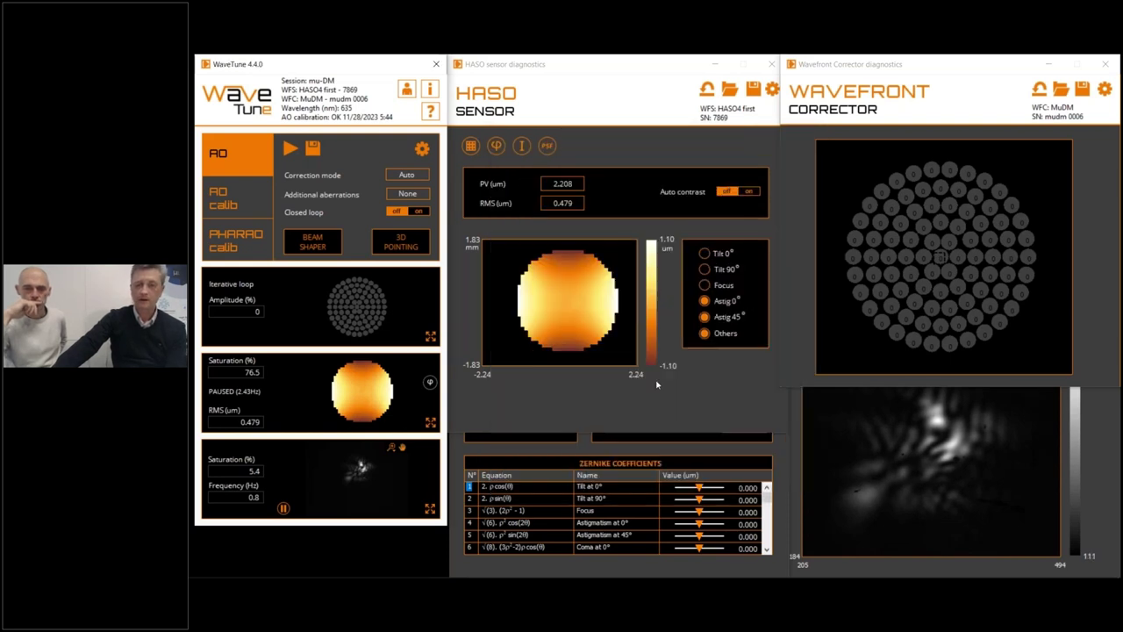
Run the AO loop with closed loop on until it converges to 0.010 µm RMS, then pause it
left_click(292, 149)
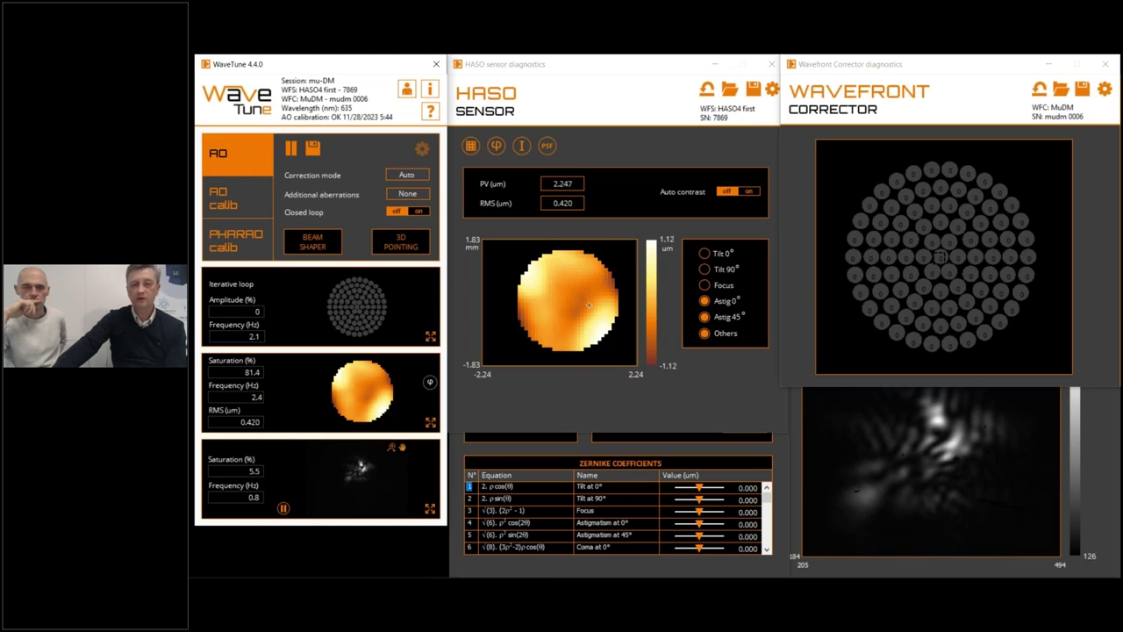
left_click(415, 212)
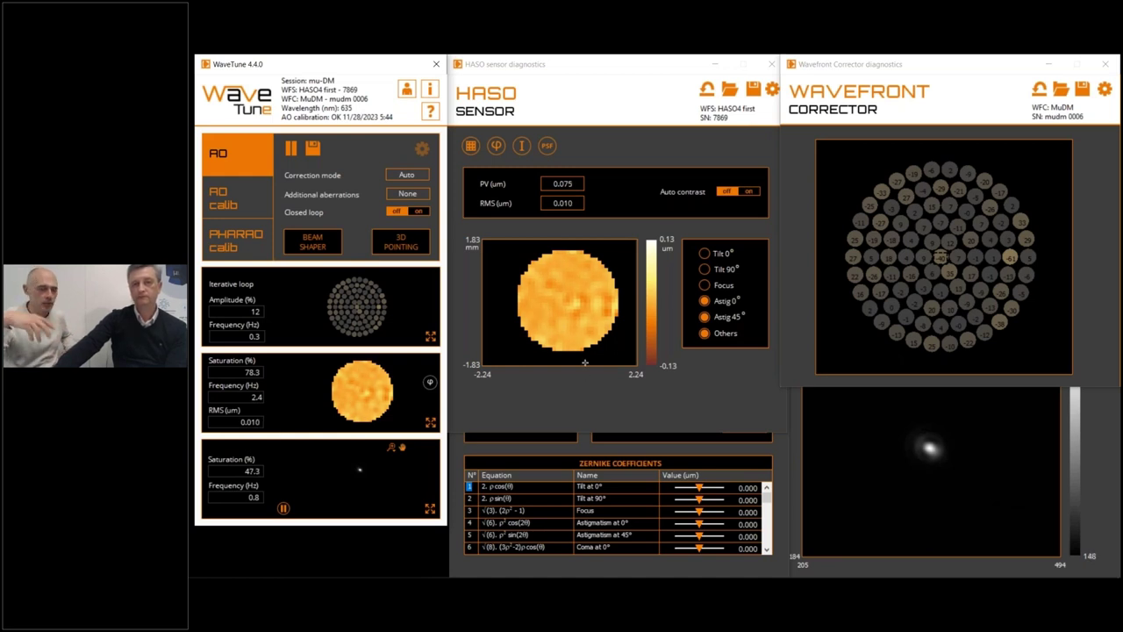
left_click(570, 406)
left_click(293, 150)
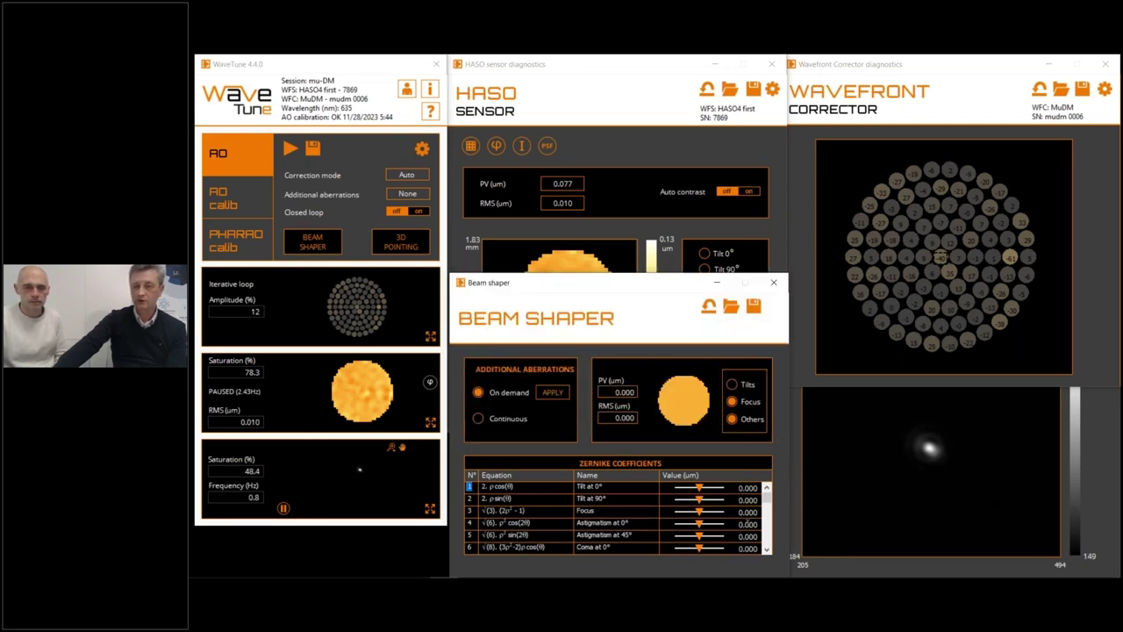
Set Astigmatism at 0° to 0.100 µm and apply it continuously
double_click(748, 524)
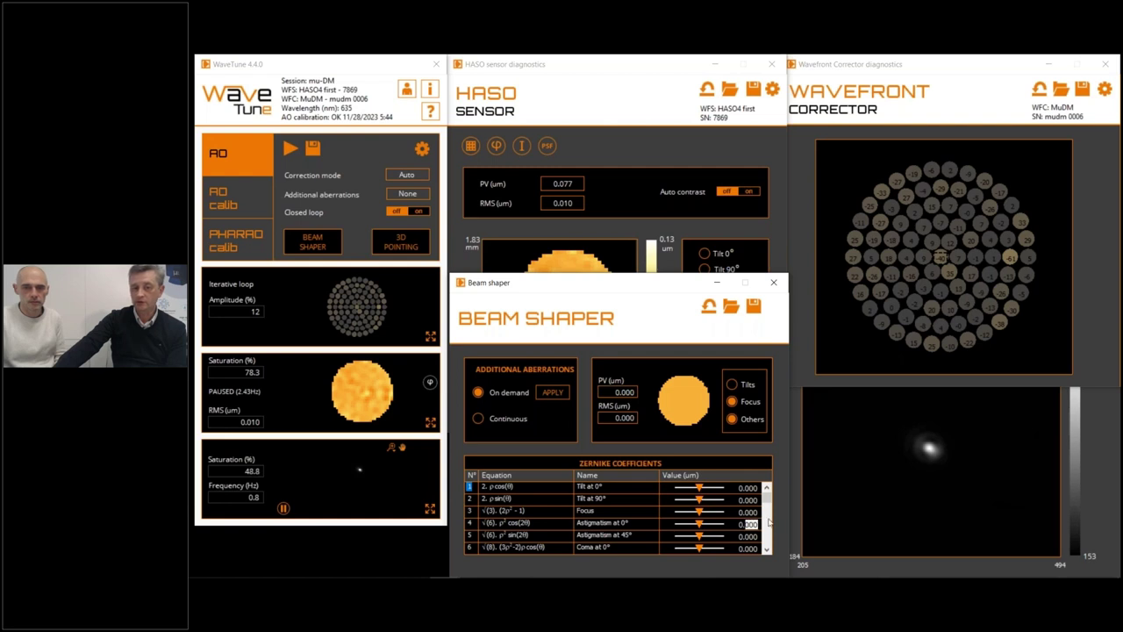
type("100")
key("Return")
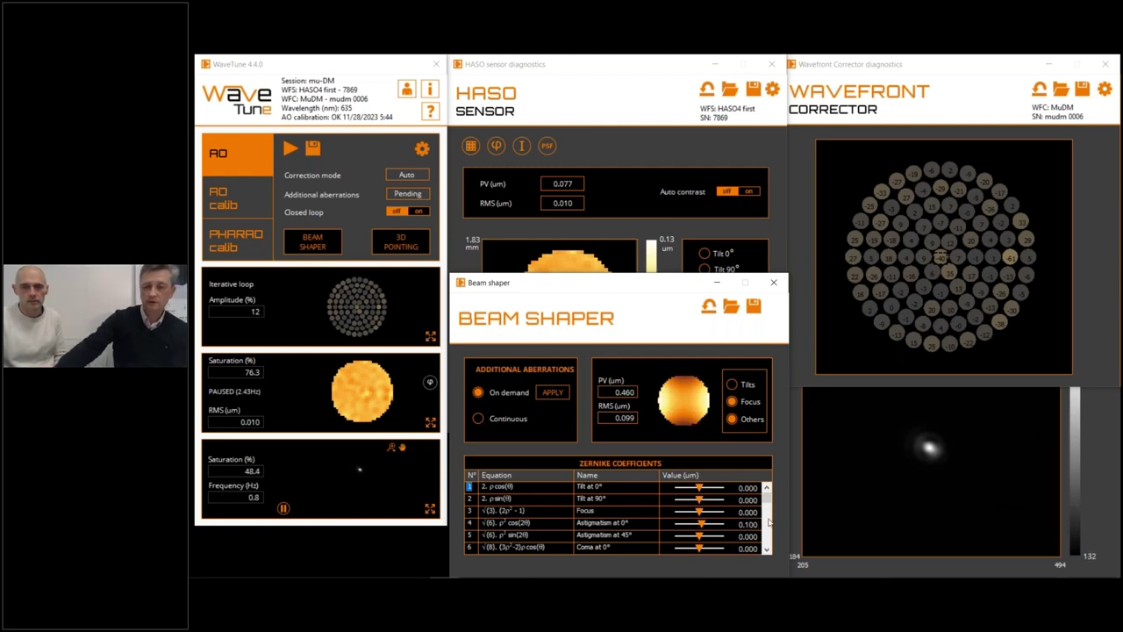
left_click(485, 421)
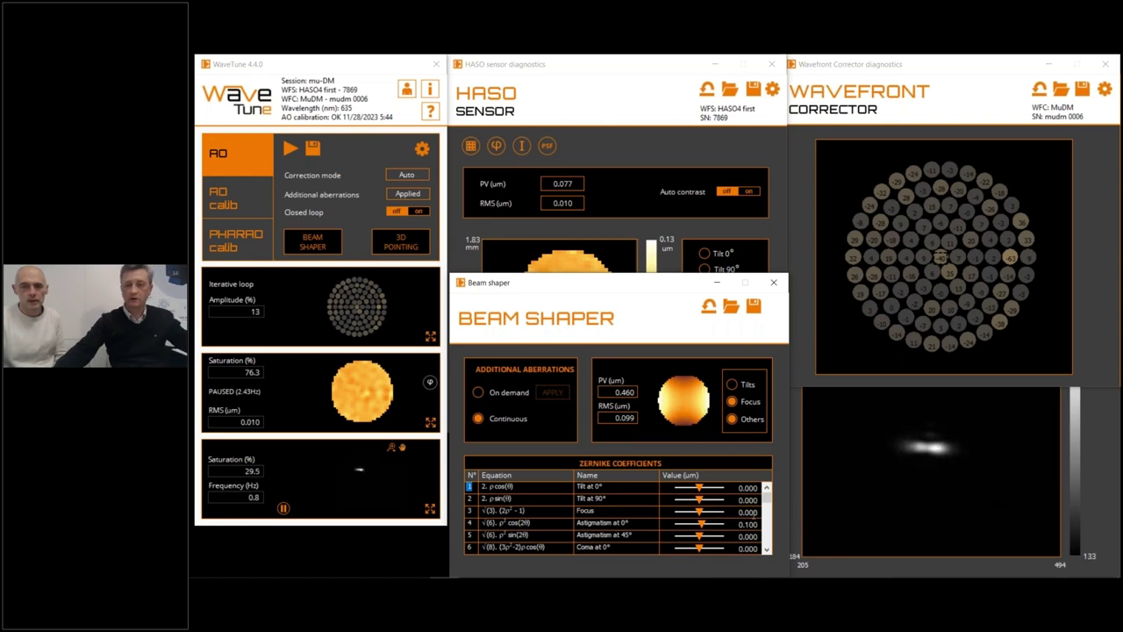
Try Focus at -0.100 and -0.200 µm, then return Focus to 0.000
left_click(749, 512)
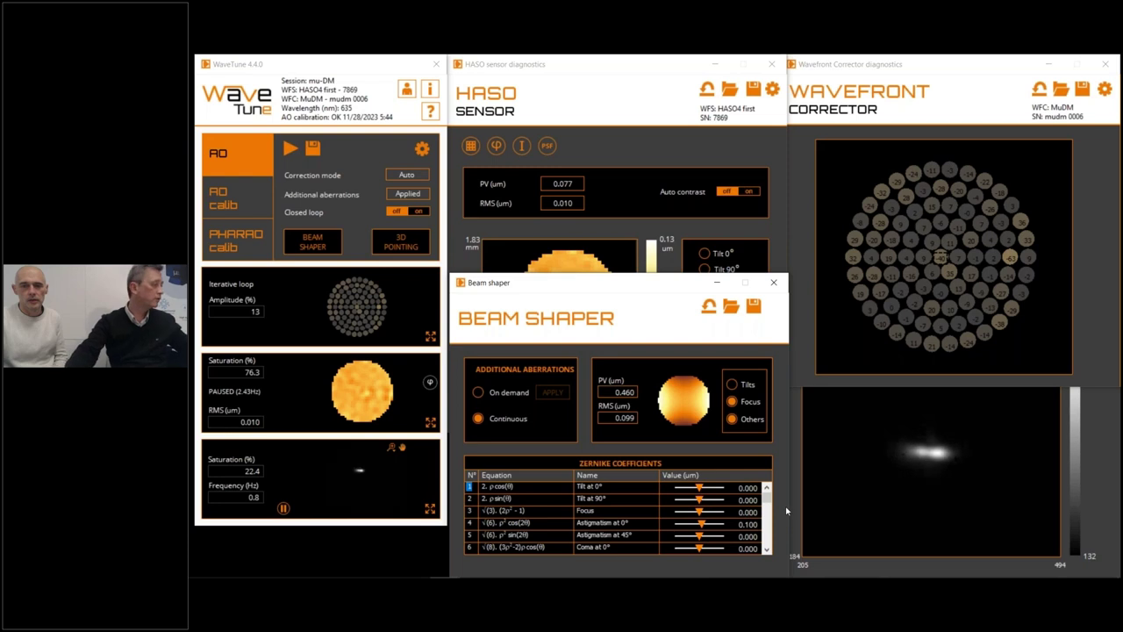
type("1")
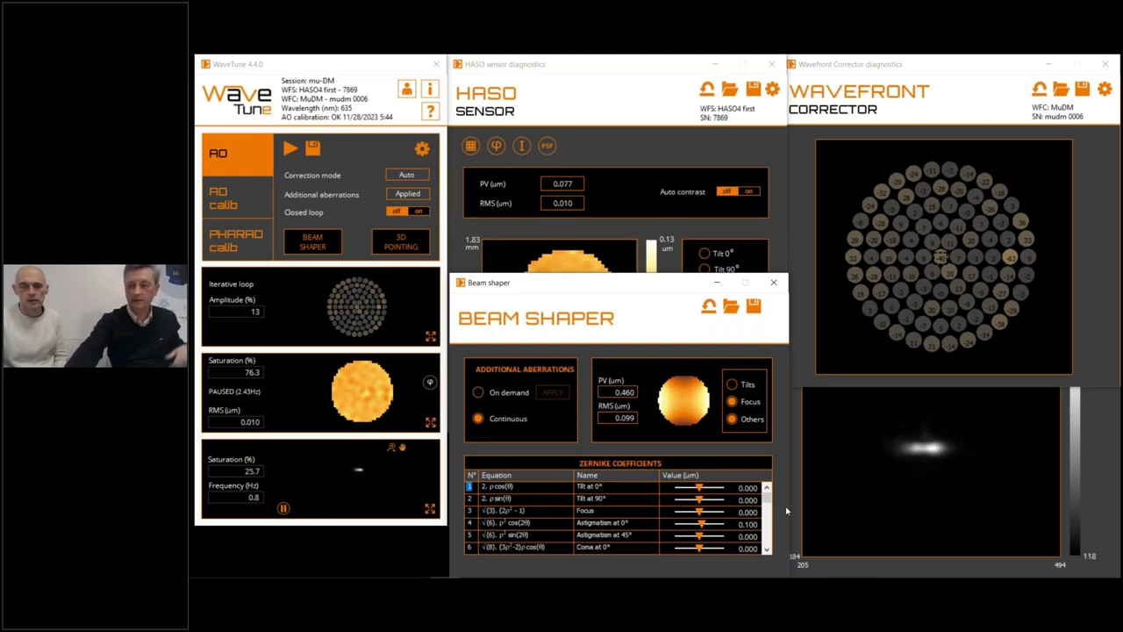
type("-")
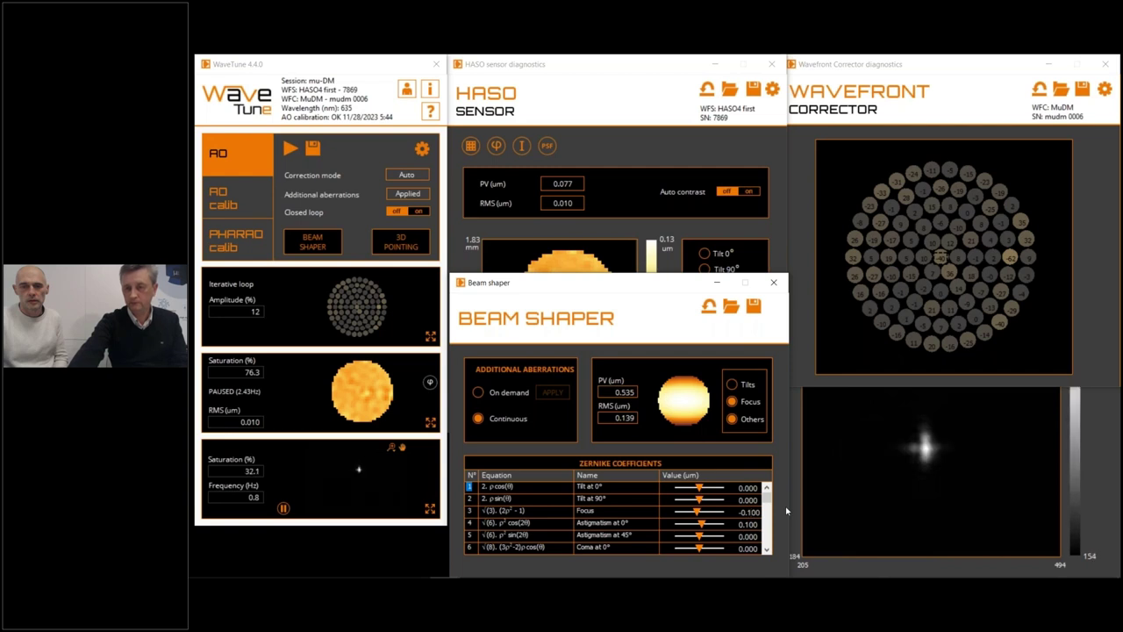
key("BackSpace")
type("2")
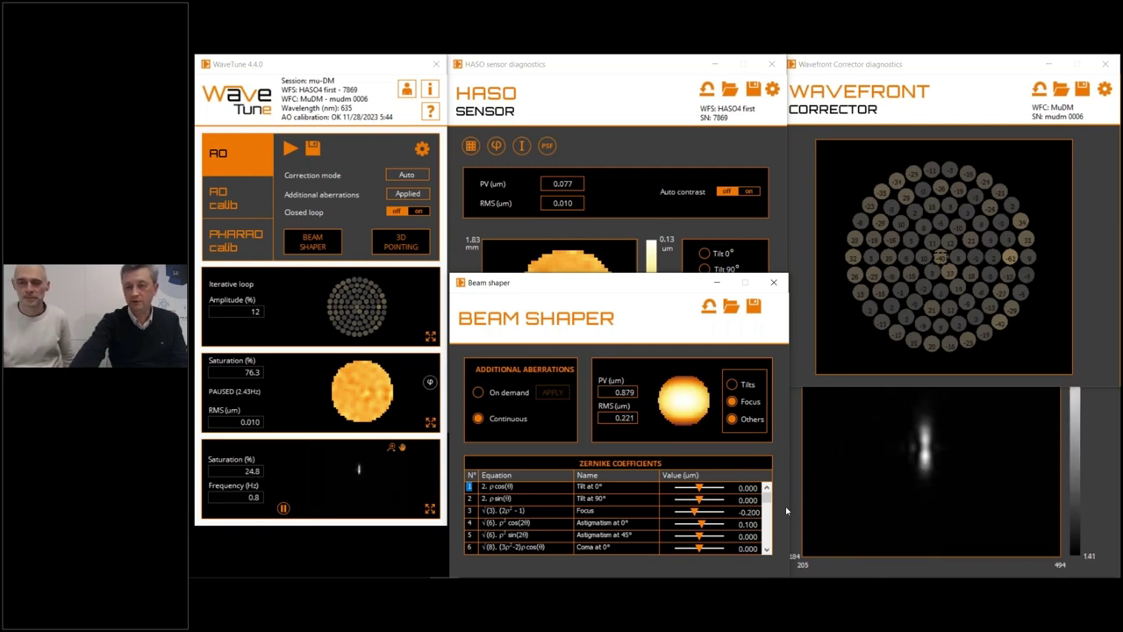
key("BackSpace")
type("1")
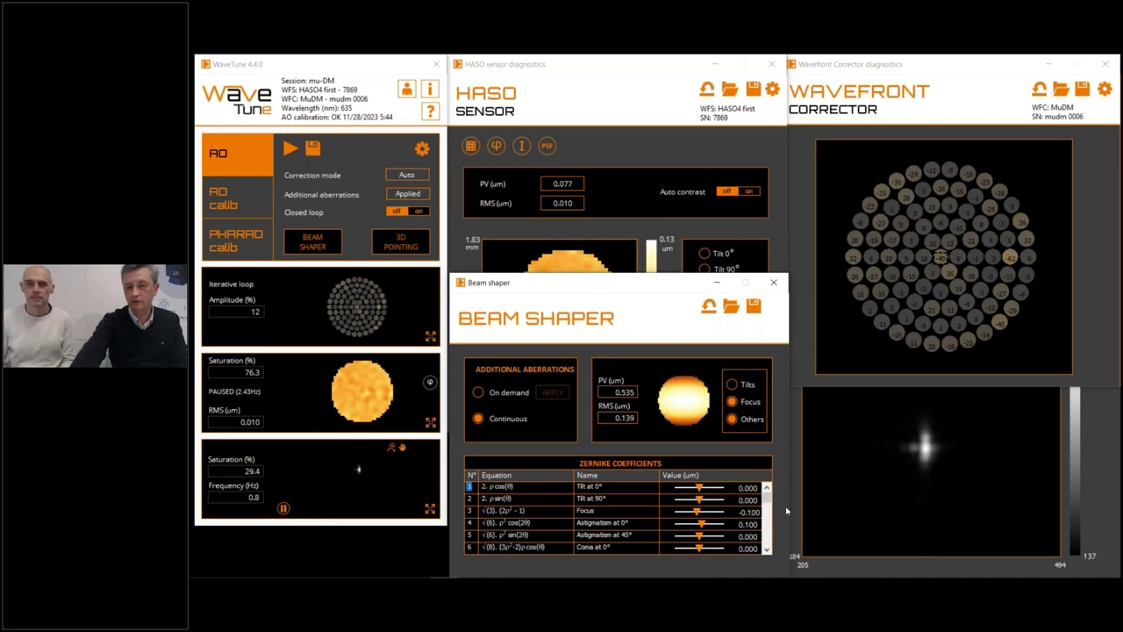
key("BackSpace")
type("0")
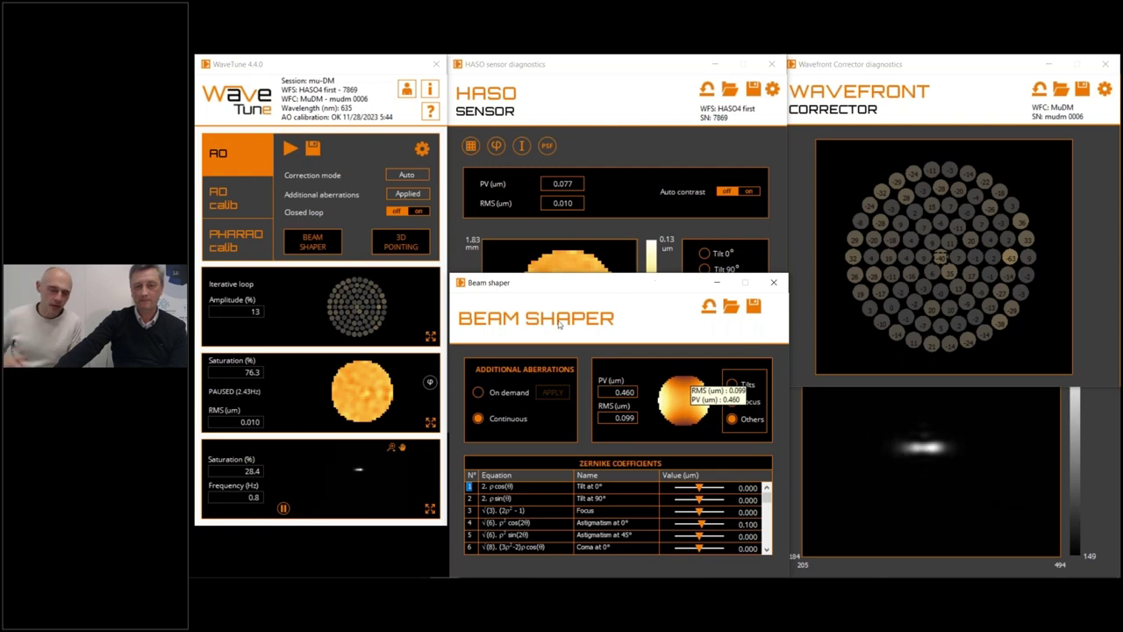
left_click(628, 62)
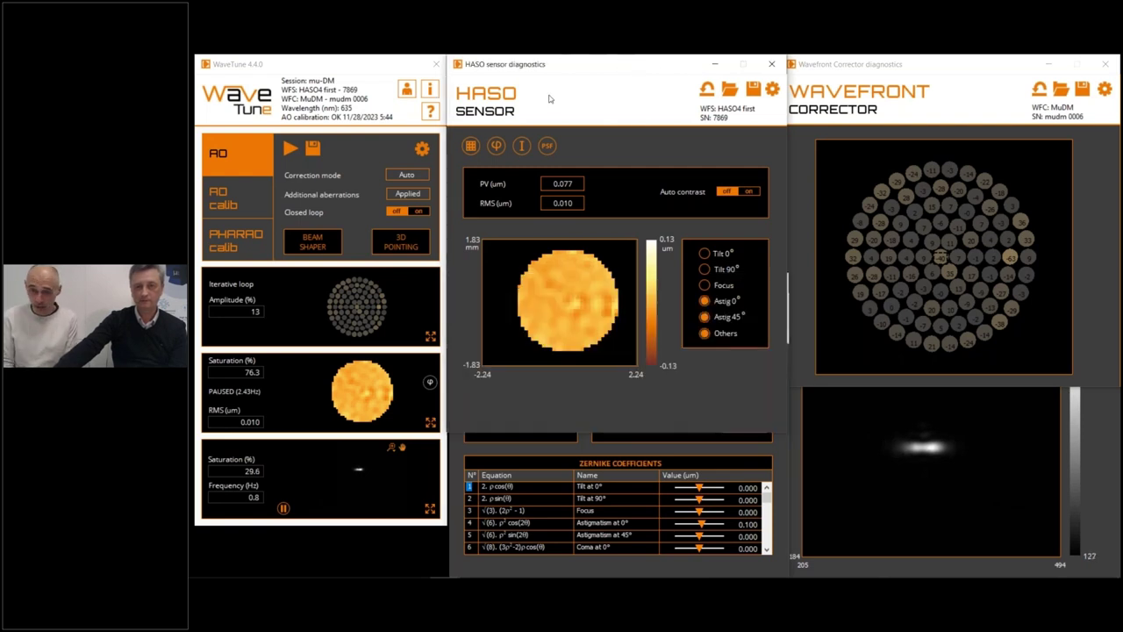